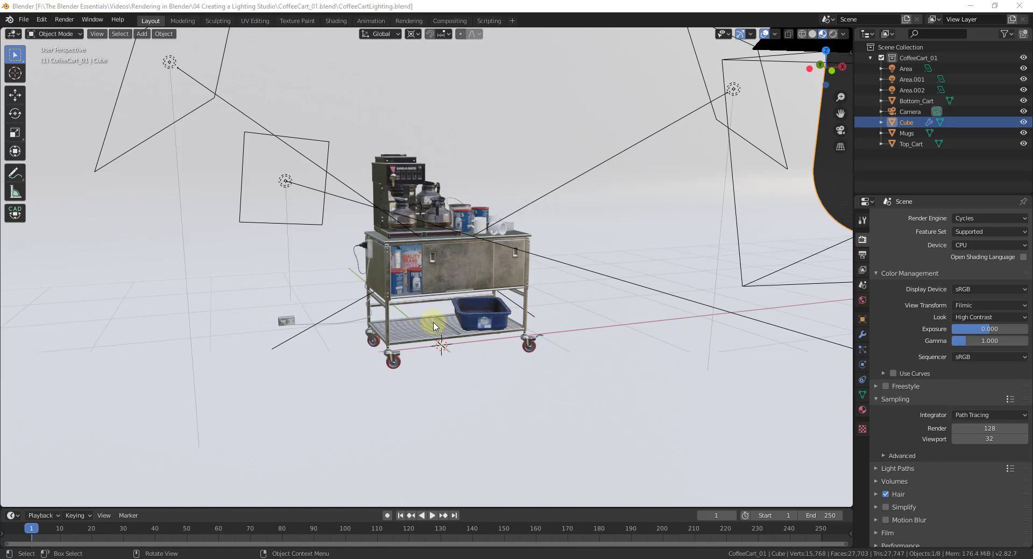
# Step: Show the coffee cart scene in rendered viewport shading and set the render engine to Eevee
pyautogui.scroll(-5, 473, 237)
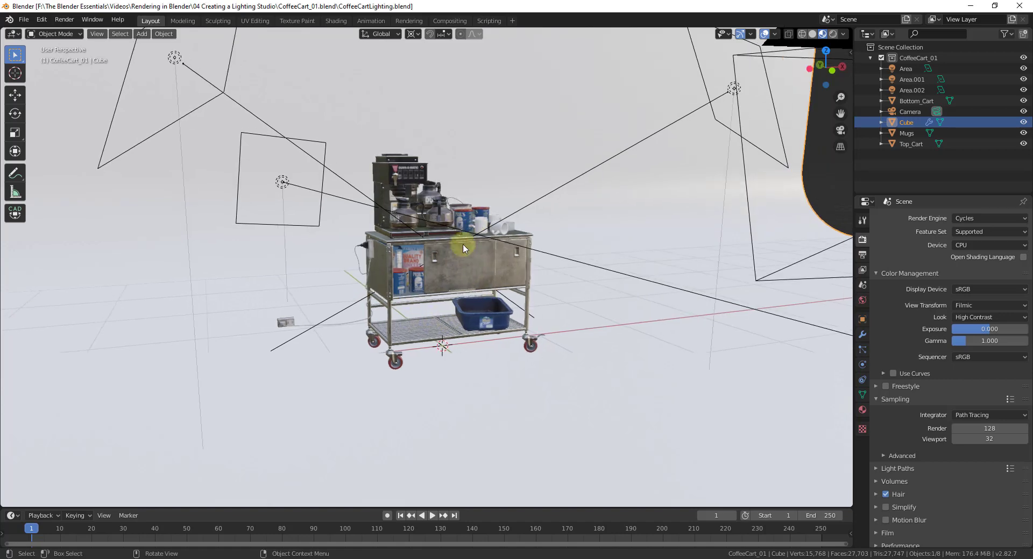
pyautogui.moveTo(486, 232); pyautogui.dragTo(466, 235, button='middle')
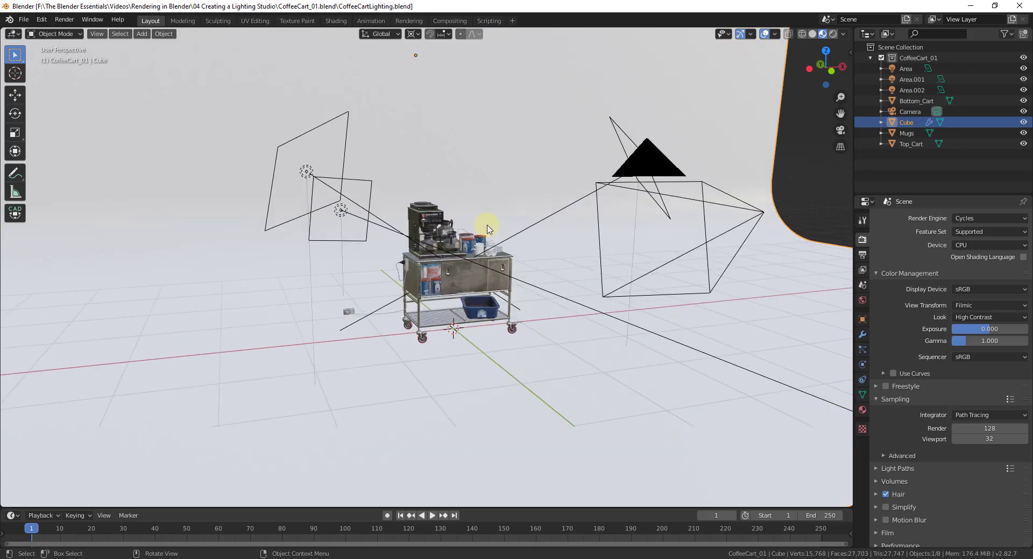
pyautogui.scroll(4, 500, 249)
pyautogui.moveTo(507, 261); pyautogui.dragTo(550, 232, button='middle')
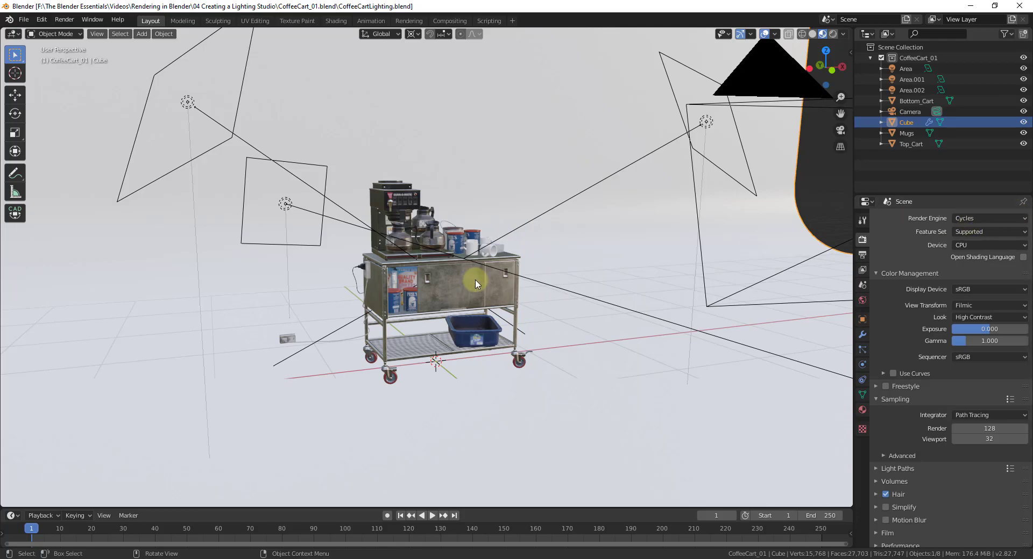
pyautogui.click(831, 35)
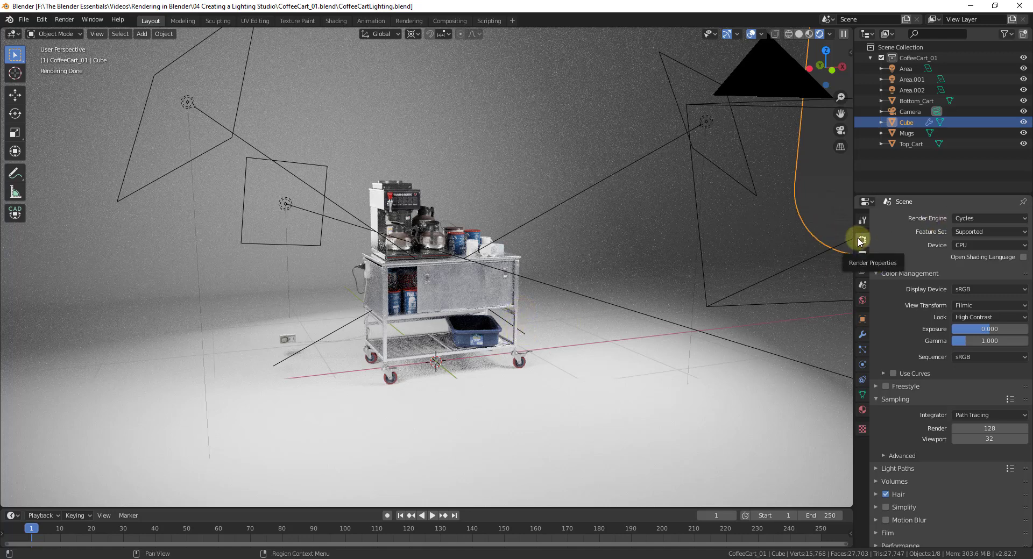
pyautogui.click(957, 219)
pyautogui.click(957, 231)
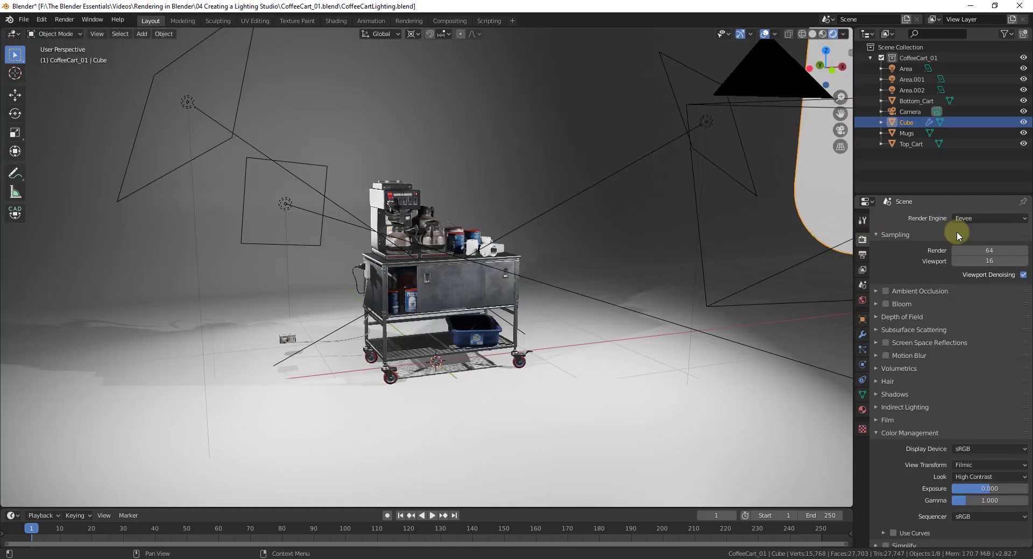
# Step: Inspect the Eevee-lit cart from several angles, render a still image and close the render window
pyautogui.moveTo(574, 302); pyautogui.dragTo(742, 302, button='middle')
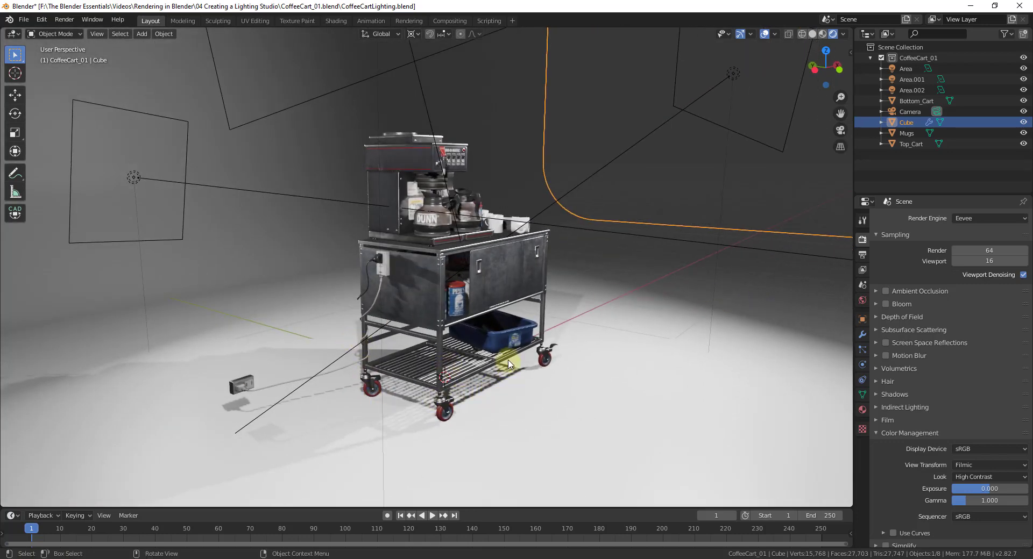
pyautogui.moveTo(701, 401); pyautogui.dragTo(438, 351, button='middle')
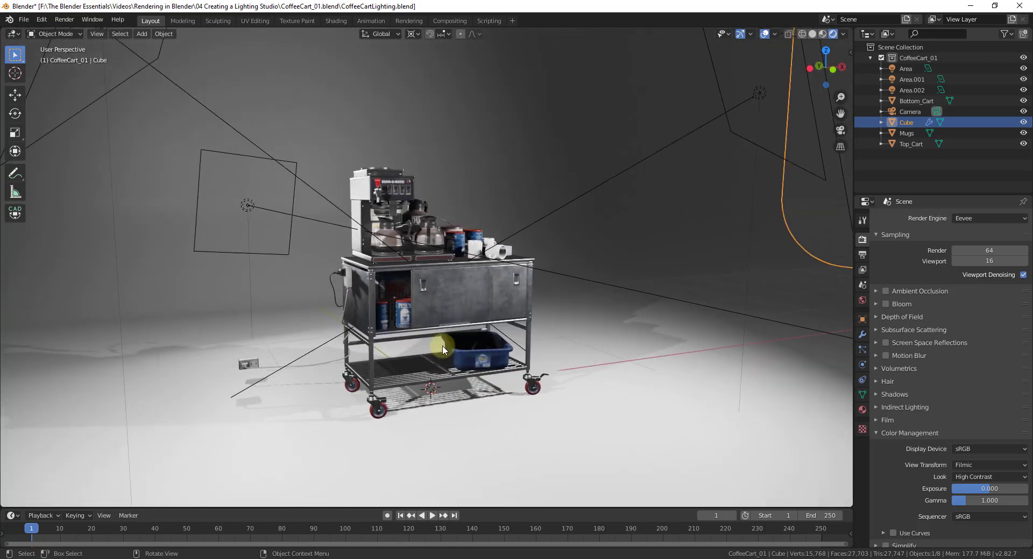
pyautogui.scroll(2, 440, 350)
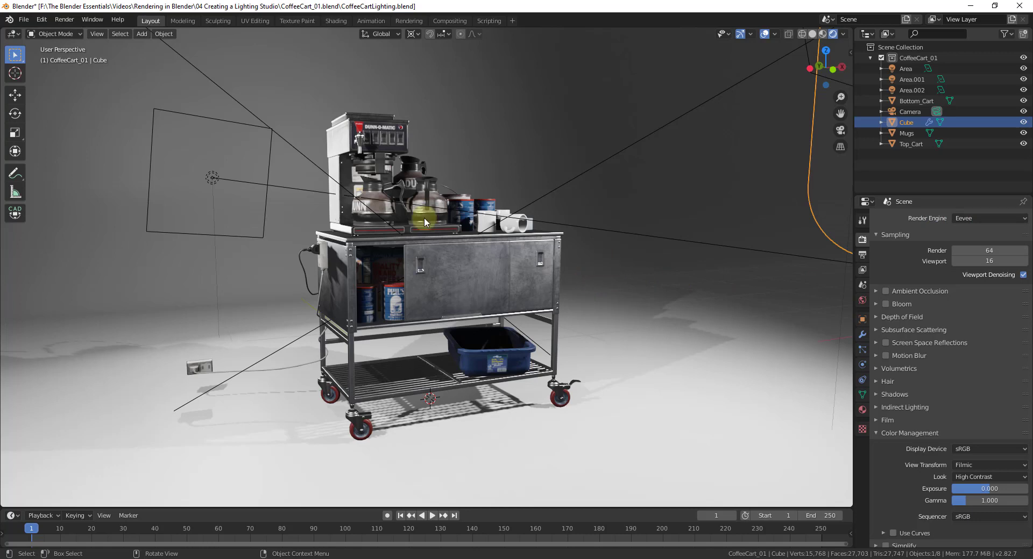
pyautogui.click(65, 21)
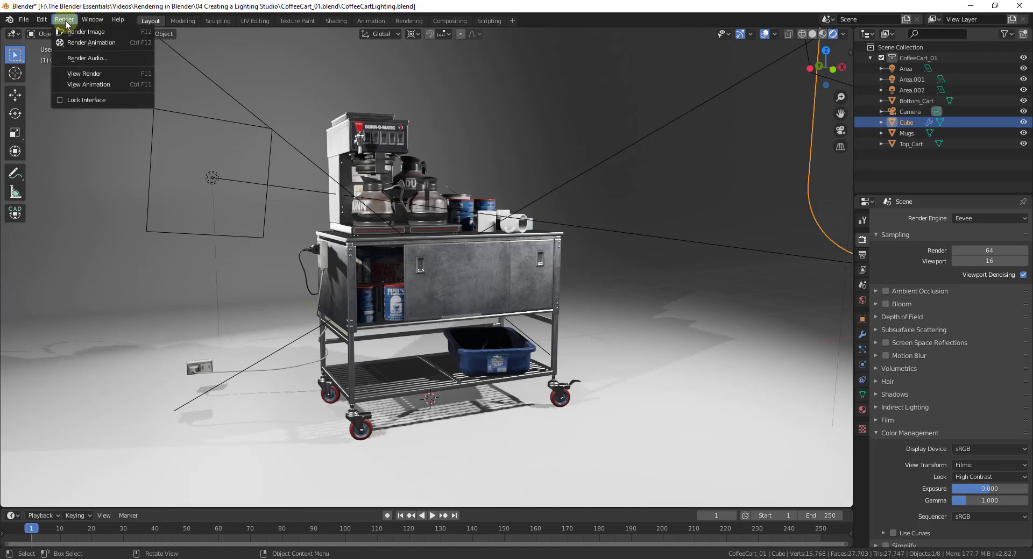
pyautogui.click(81, 32)
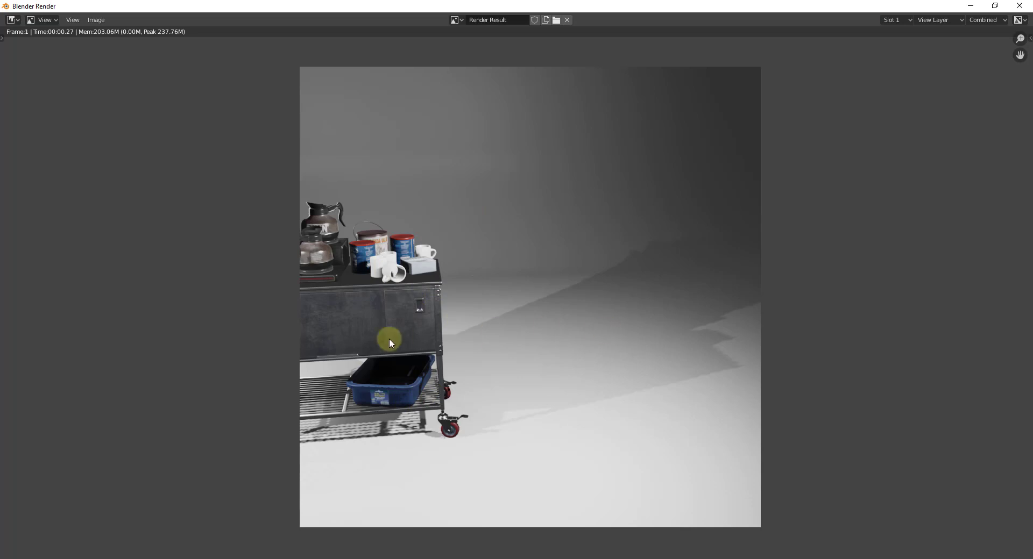
pyautogui.click(1021, 6)
# Step: Look through the camera and, with the camera locked to the view, reposition it to frame the whole coffee cart
pyautogui.scroll(-6, 525, 237)
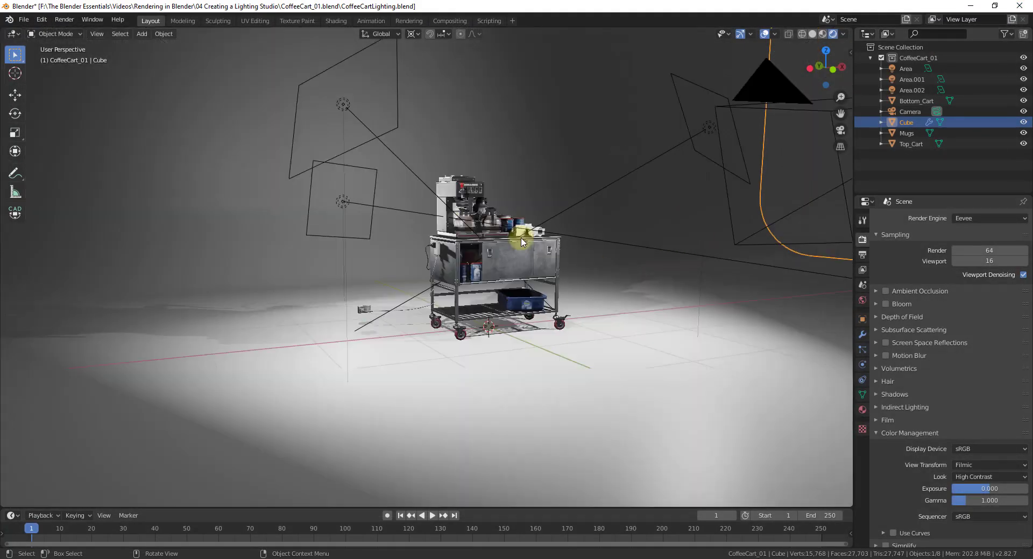
pyautogui.scroll(3, 540, 214)
pyautogui.press('KP_0')
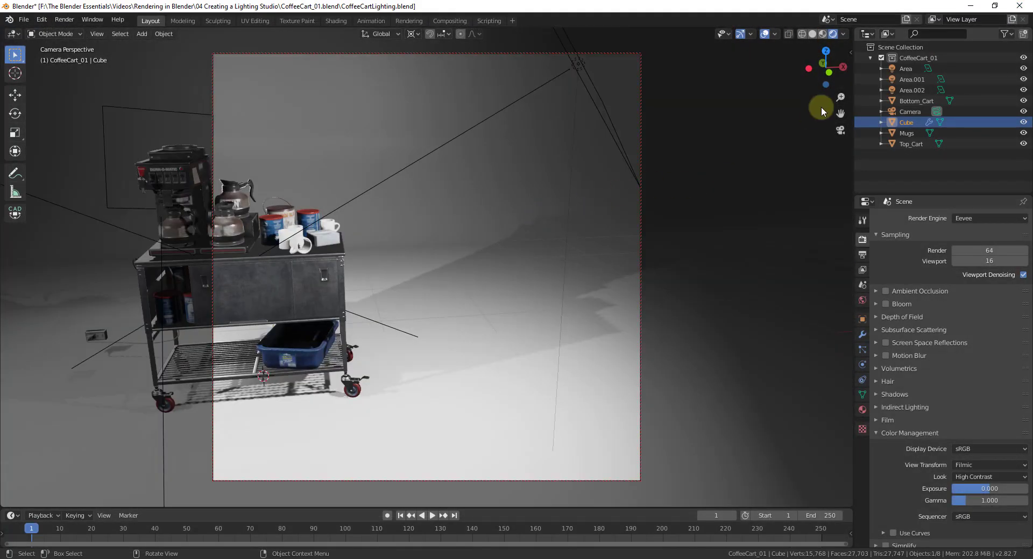
pyautogui.press('n')
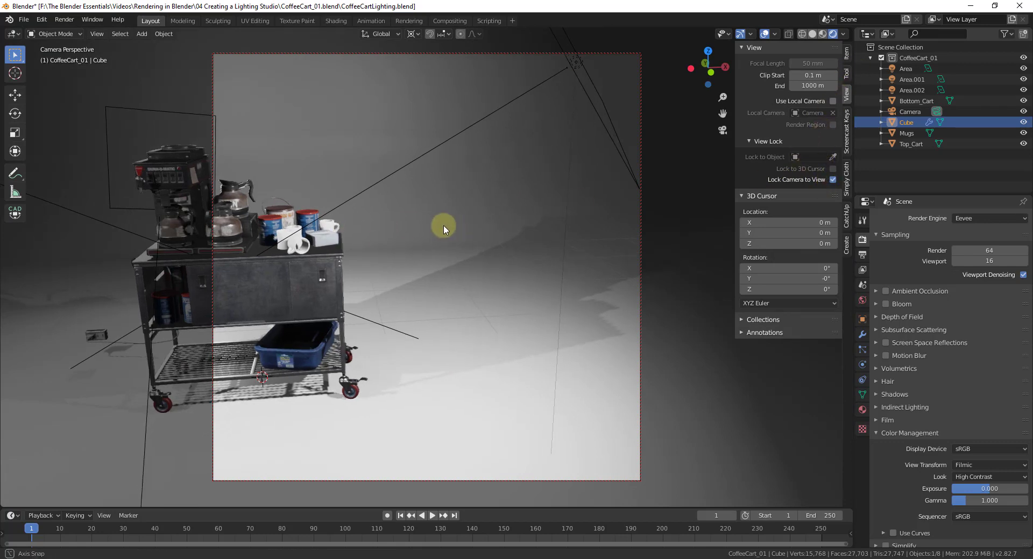
pyautogui.moveTo(439, 224); pyautogui.dragTo(589, 221, button='middle')
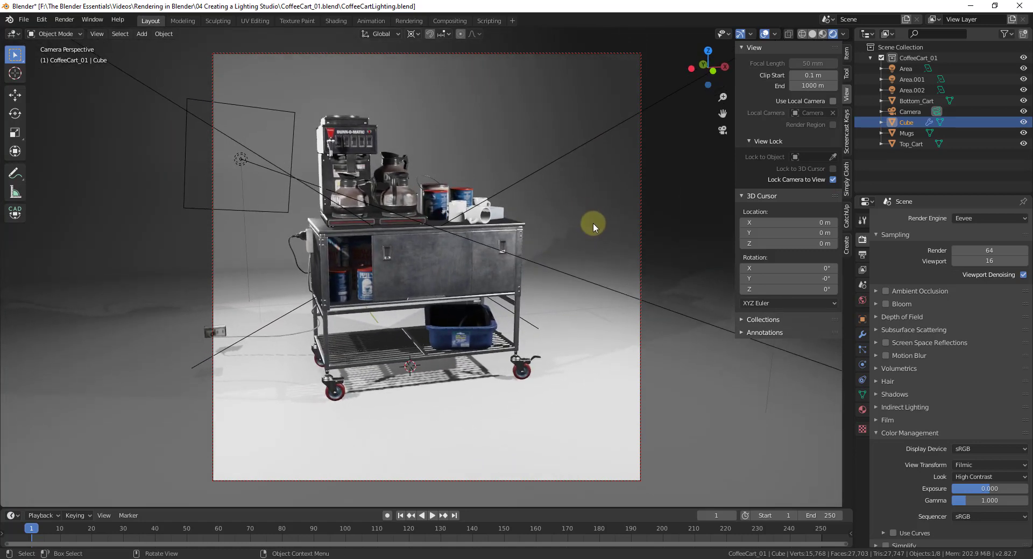
# Step: Render the reframed camera view with Eevee, review the full image and close the render window
pyautogui.click(64, 20)
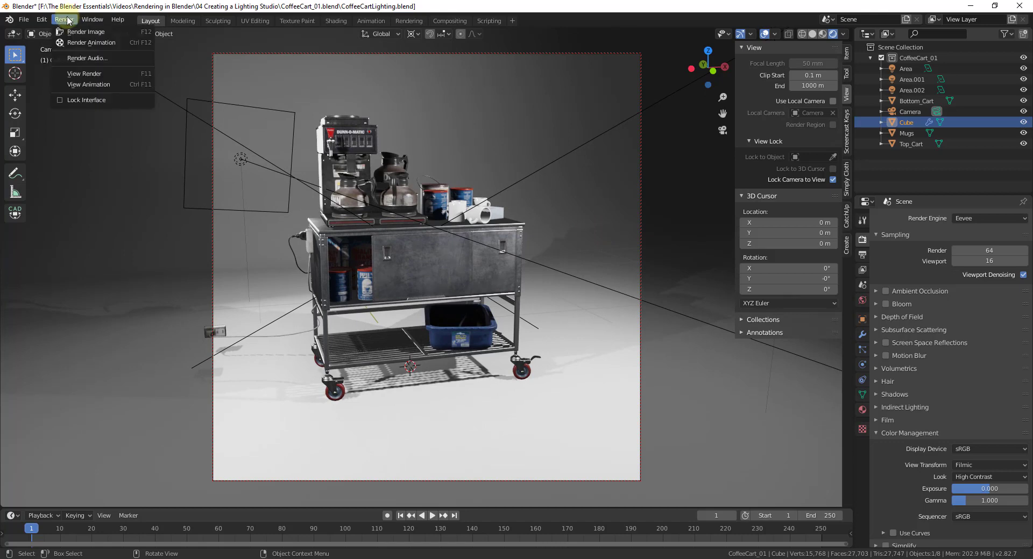
pyautogui.click(81, 34)
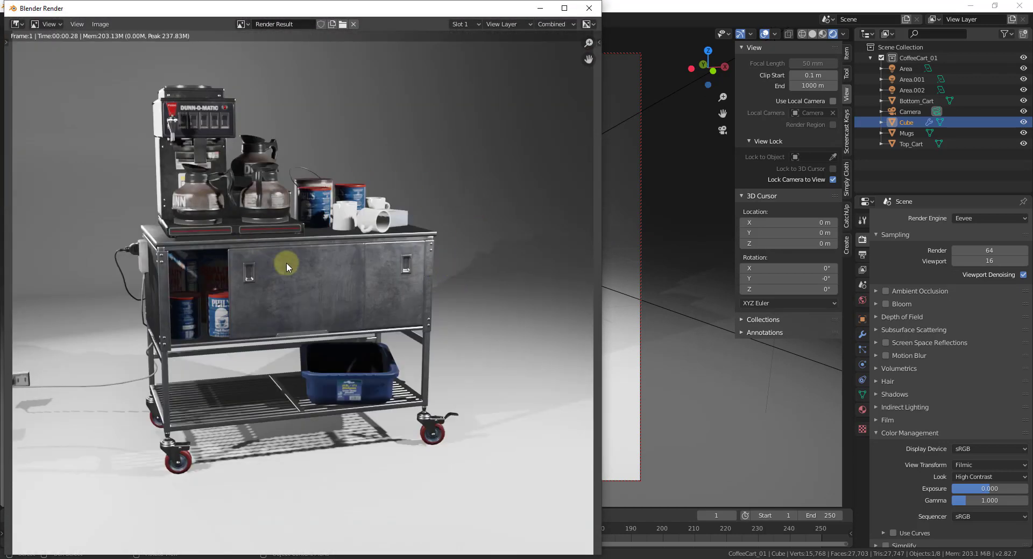
pyautogui.scroll(-1, 286, 262)
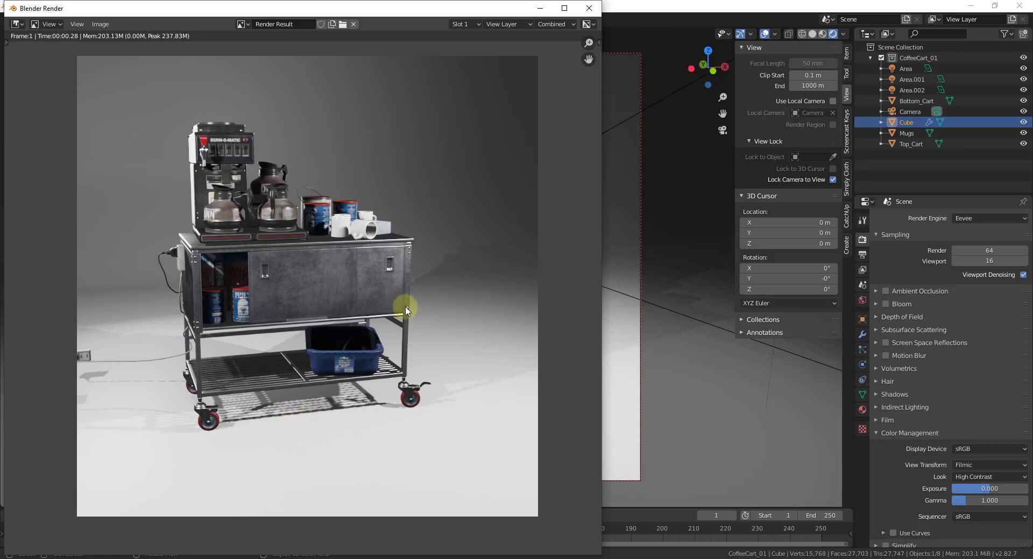
pyautogui.click(600, 9)
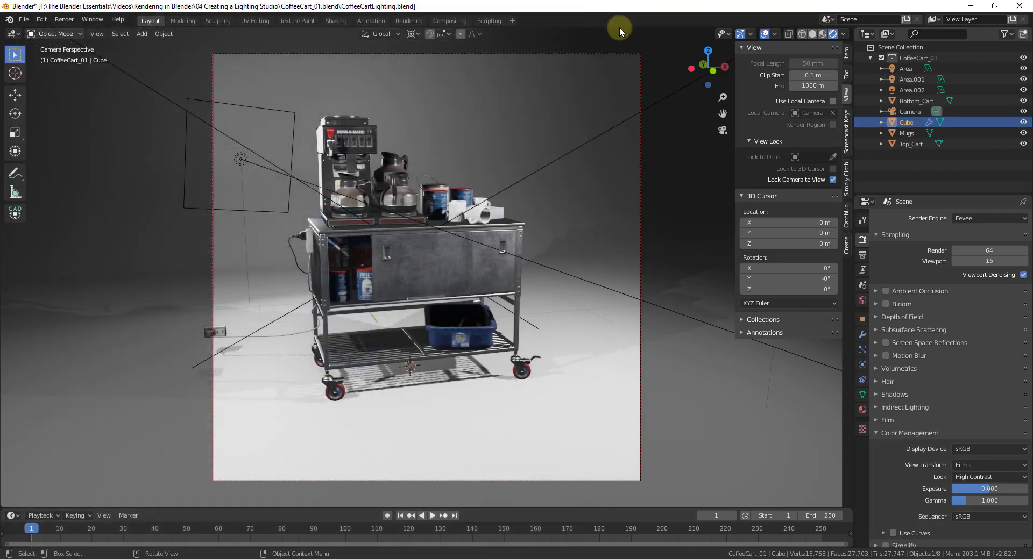
# Step: Set the render engine to Cycles, render the camera view, review the image and close the render window
pyautogui.click(973, 218)
pyautogui.click(969, 253)
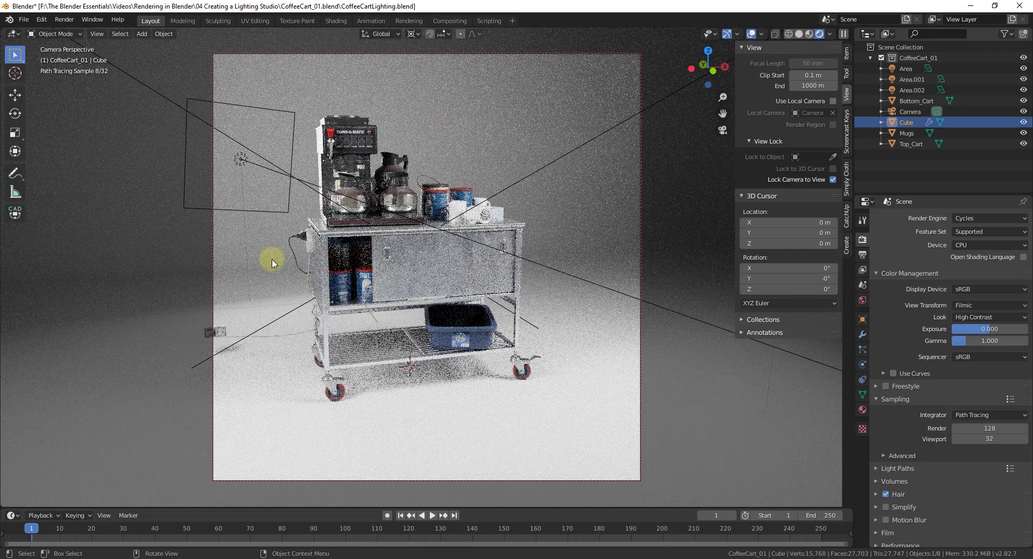
pyautogui.click(64, 21)
pyautogui.click(86, 32)
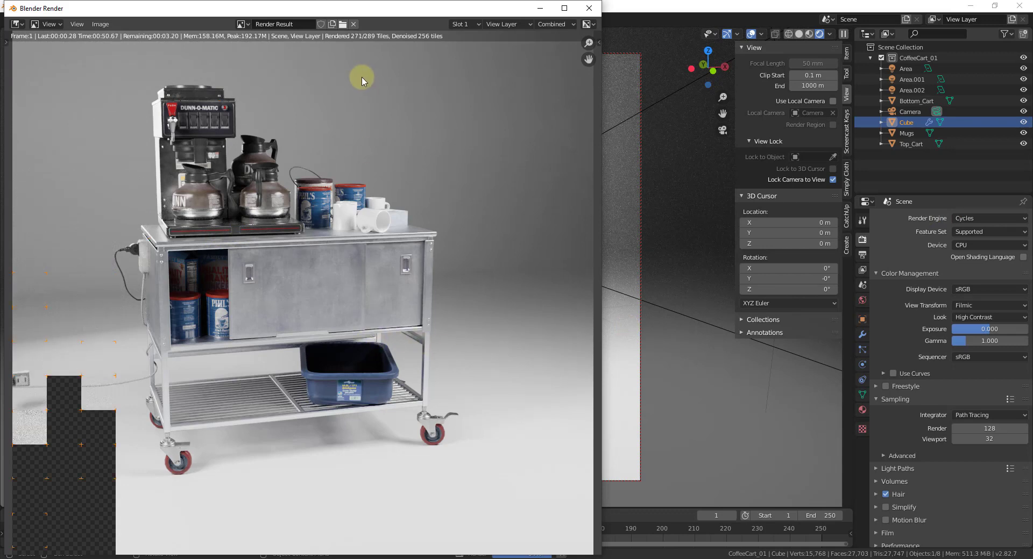
pyautogui.moveTo(314, 13); pyautogui.dragTo(425, 16)
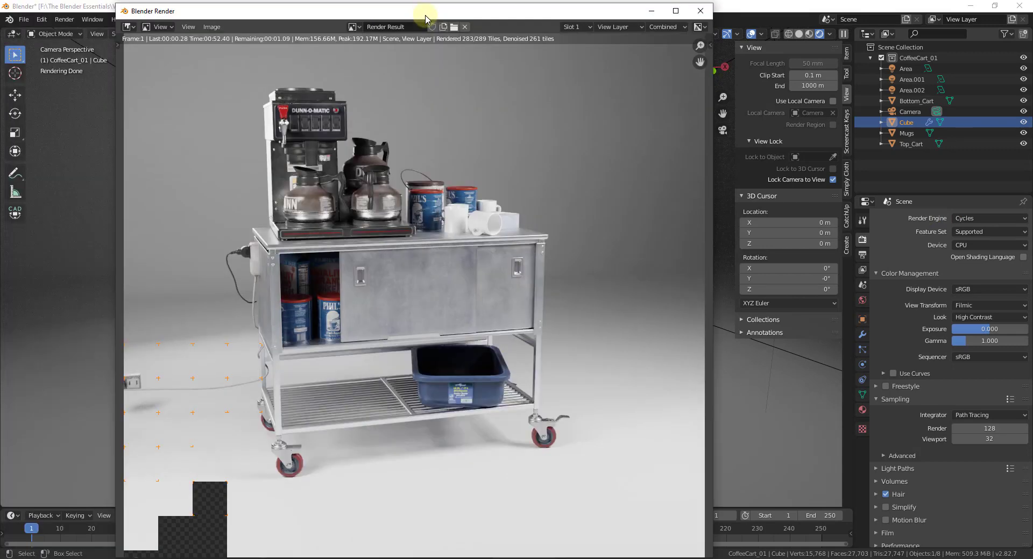
pyautogui.scroll(-1, 390, 267)
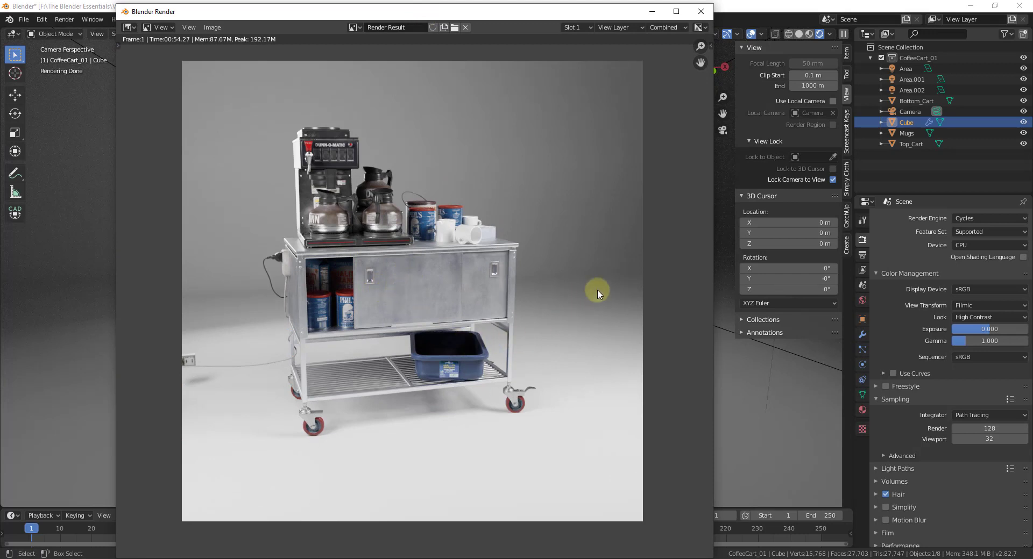
pyautogui.click(699, 12)
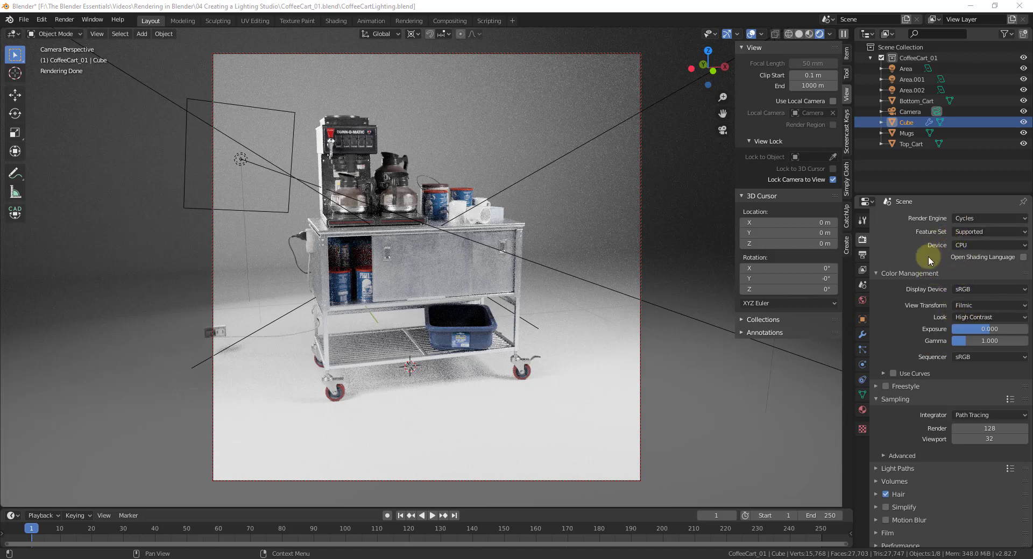
# Step: Try the Low Contrast look in Color Management and set it back to High Contrast
pyautogui.click(971, 317)
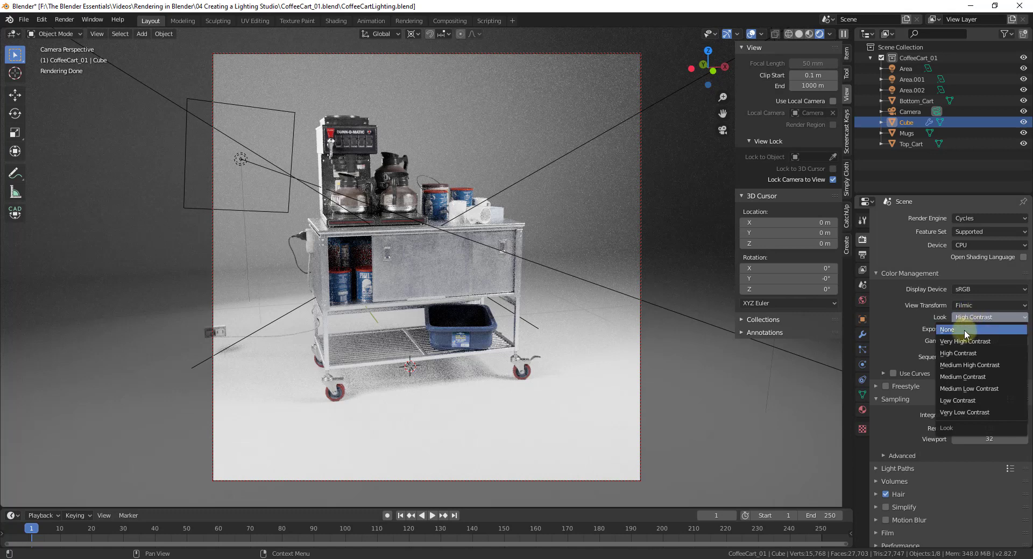
pyautogui.click(964, 400)
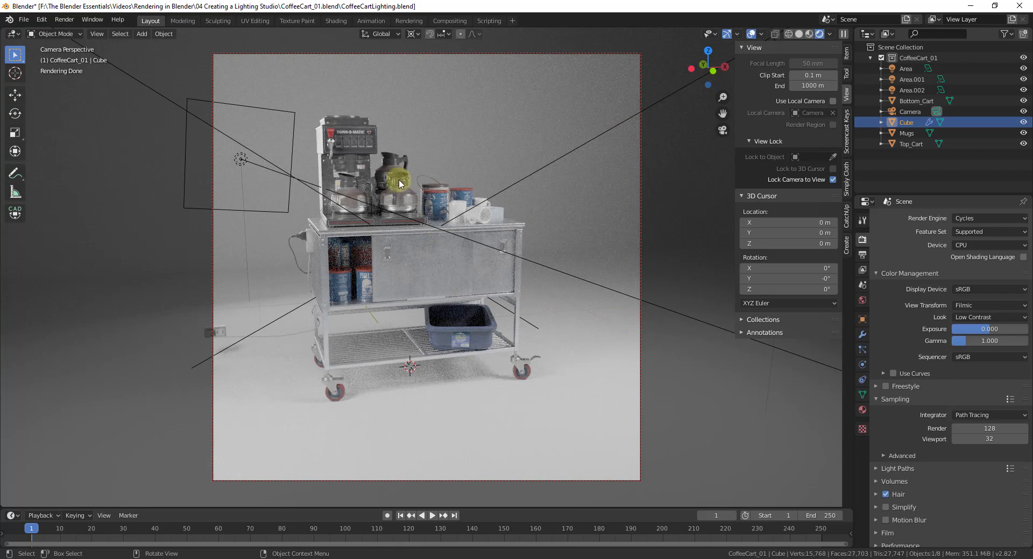
pyautogui.click(982, 319)
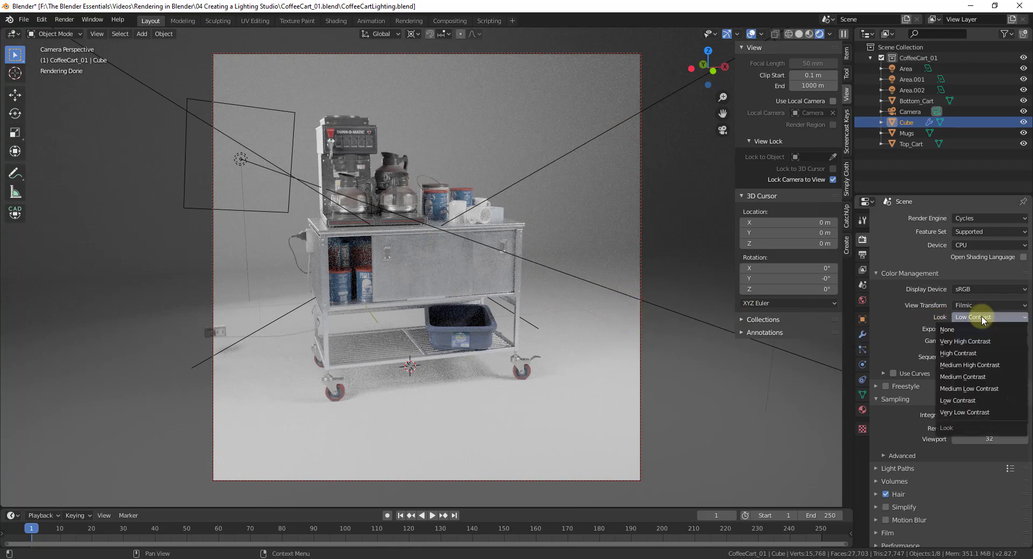
pyautogui.click(968, 354)
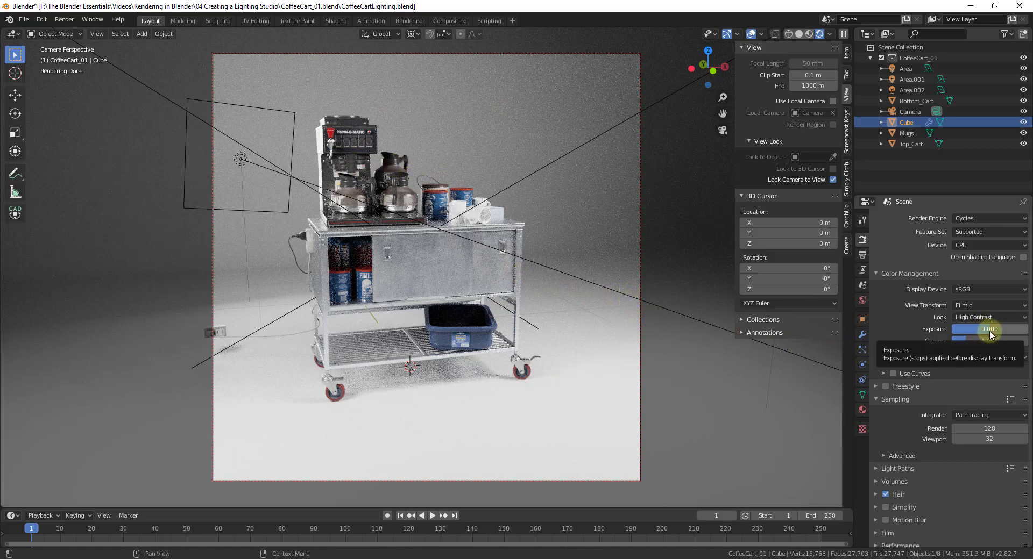
# Step: Try raising the Color Management exposure to 0.417 and reset it to 0
pyautogui.moveTo(991, 335)
pyautogui.mouseDown()
pyautogui.moveTo(1006, 330)
pyautogui.moveTo(985, 334)
pyautogui.moveTo(993, 328)
pyautogui.mouseUp()
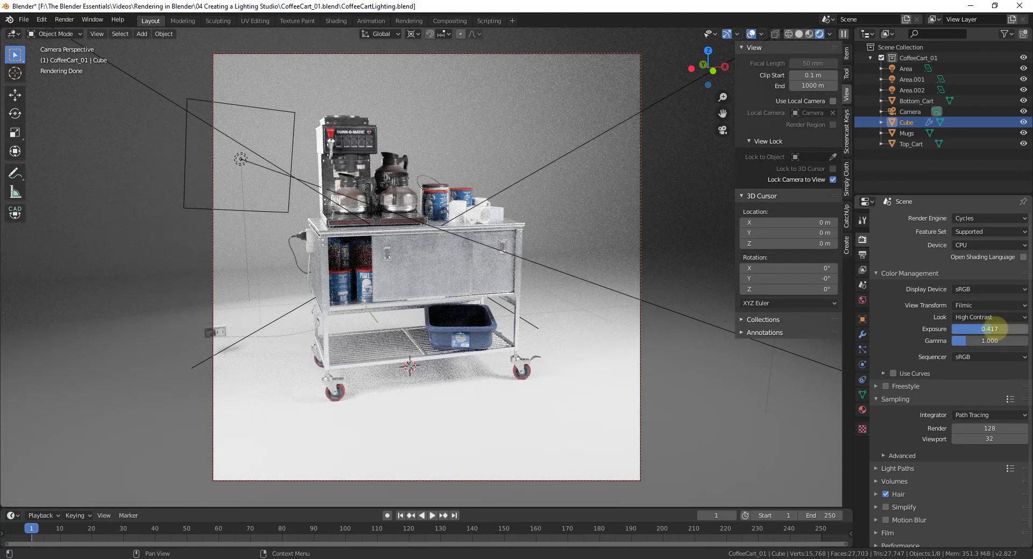
pyautogui.doubleClick(994, 330)
pyautogui.write('0')
pyautogui.press('Return')
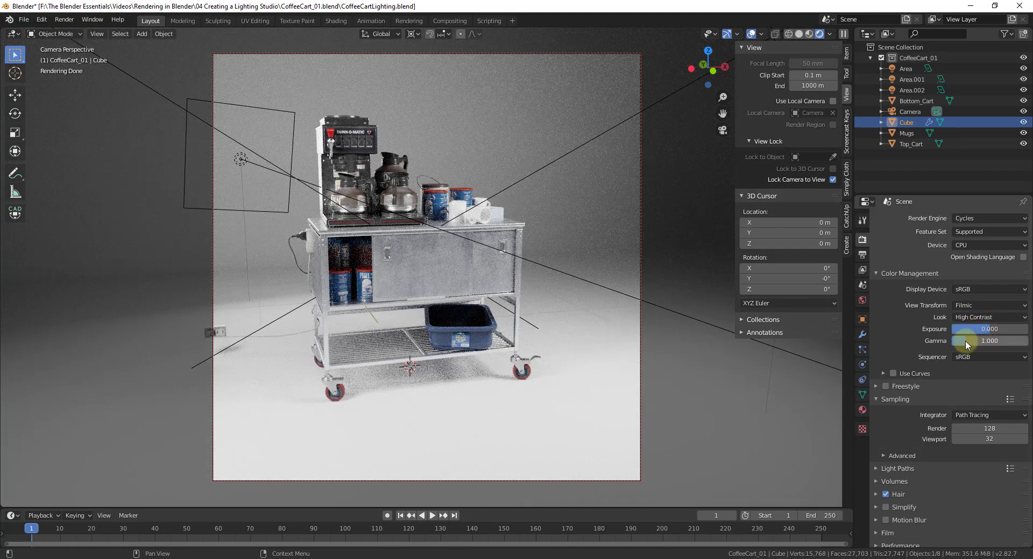
# Step: Try raising the Color Management gamma to about 1.174 and reset it to 1
pyautogui.moveTo(965, 341)
pyautogui.mouseDown()
pyautogui.moveTo(986, 342)
pyautogui.moveTo(963, 342)
pyautogui.moveTo(985, 343)
pyautogui.moveTo(971, 342)
pyautogui.mouseUp()
pyautogui.click(971, 342)
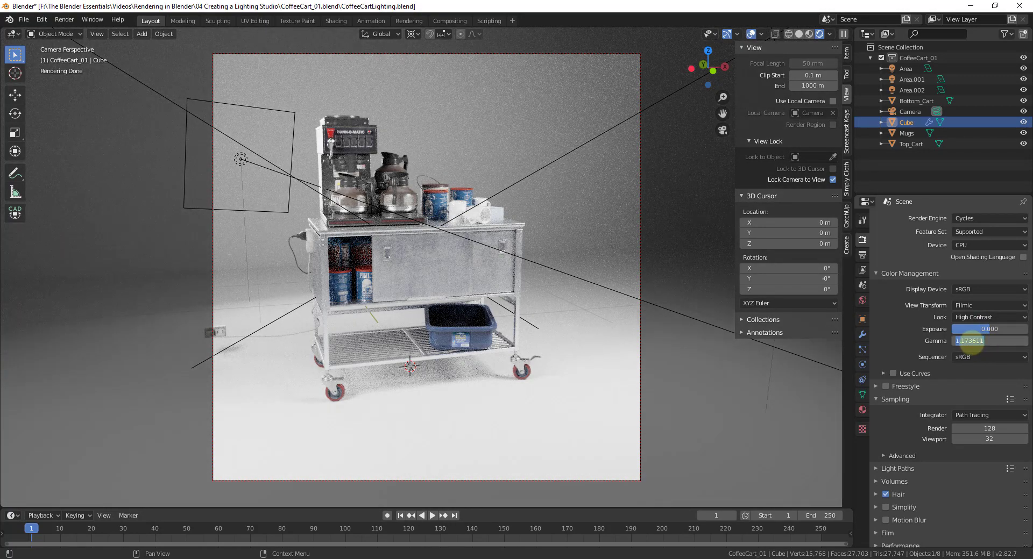
pyautogui.write('1')
pyautogui.press('Return')
# Step: Orbit the locked camera slightly around the cart and set the Cycles viewport samples to 128
pyautogui.scroll(-1, 910, 391)
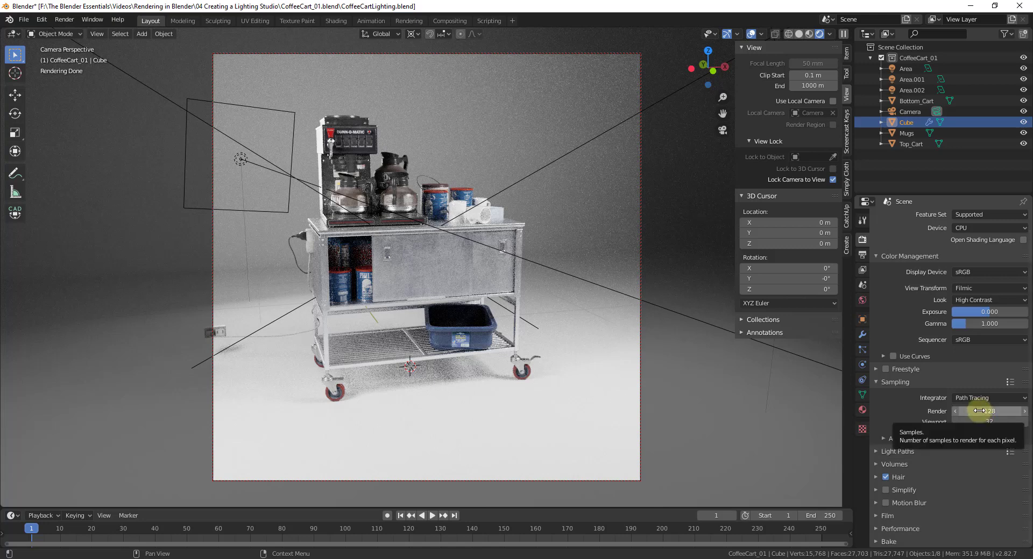
pyautogui.click(995, 398)
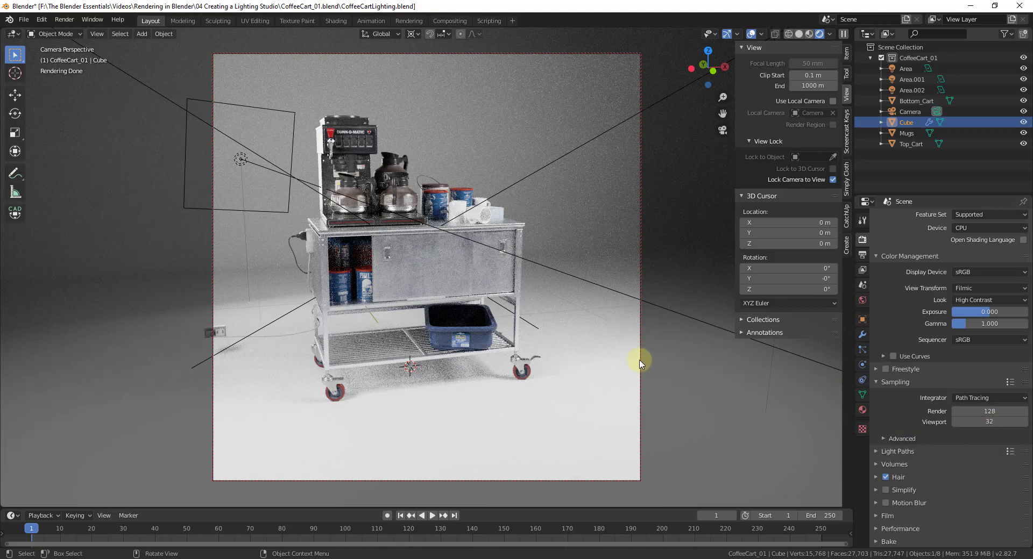
pyautogui.moveTo(597, 339); pyautogui.dragTo(564, 331, button='middle')
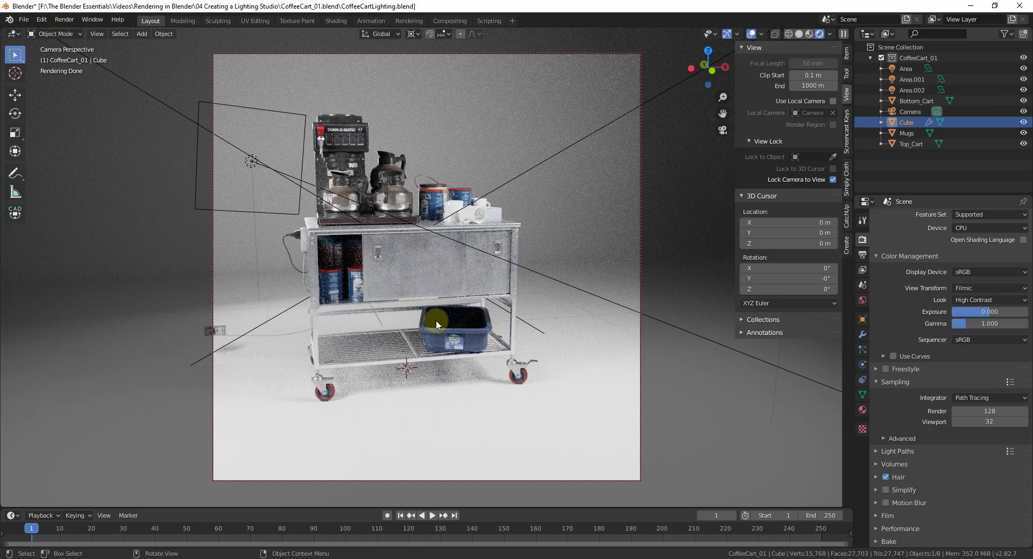
pyautogui.click(985, 423)
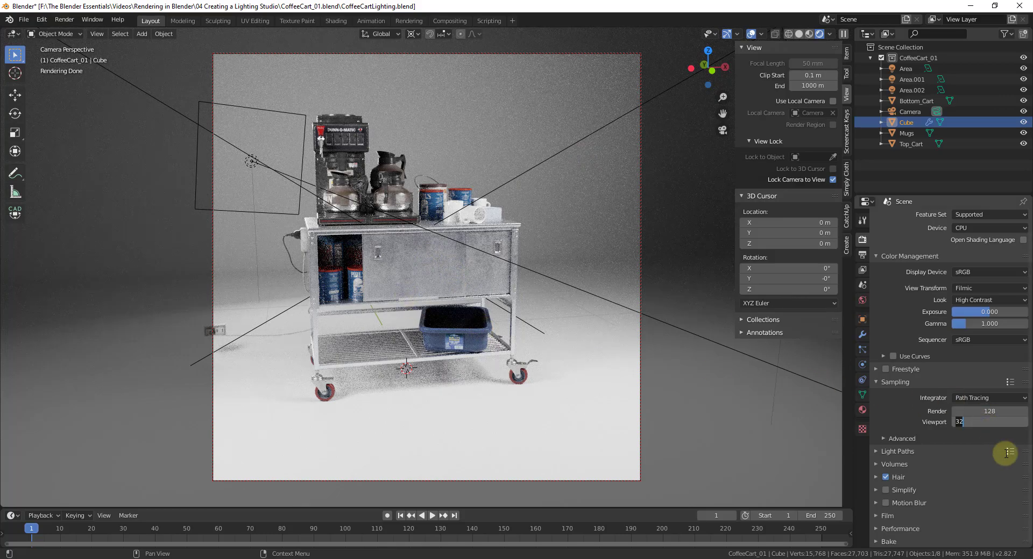
pyautogui.write('128')
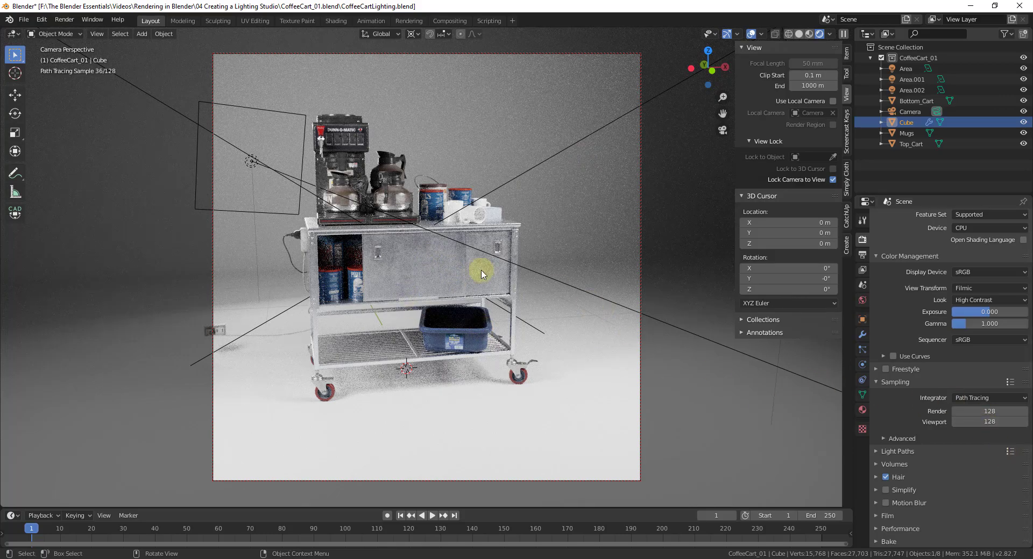
# Step: Set the Cycles viewport samples to 32
pyautogui.press('Return')
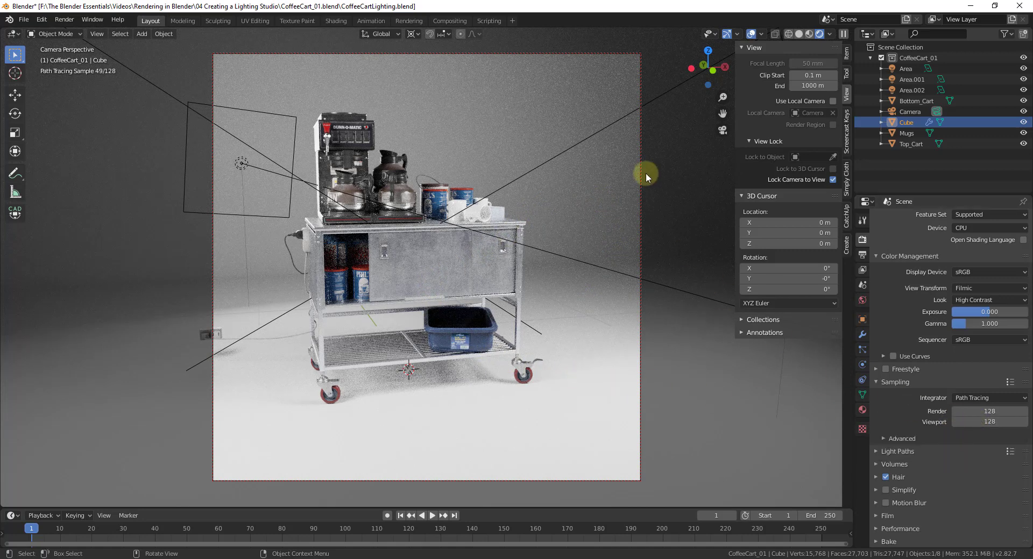
pyautogui.click(994, 422)
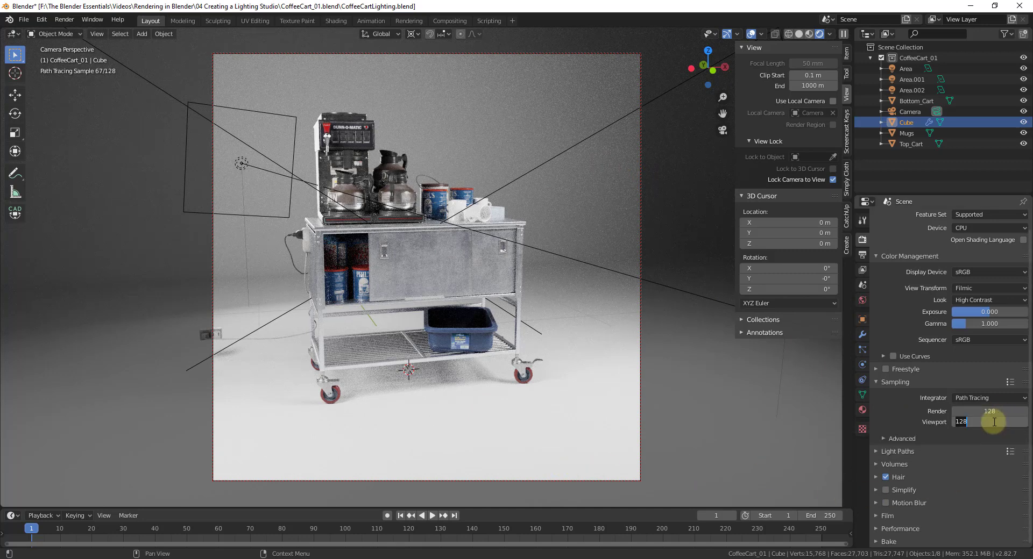
pyautogui.write('32')
pyautogui.press('Return')
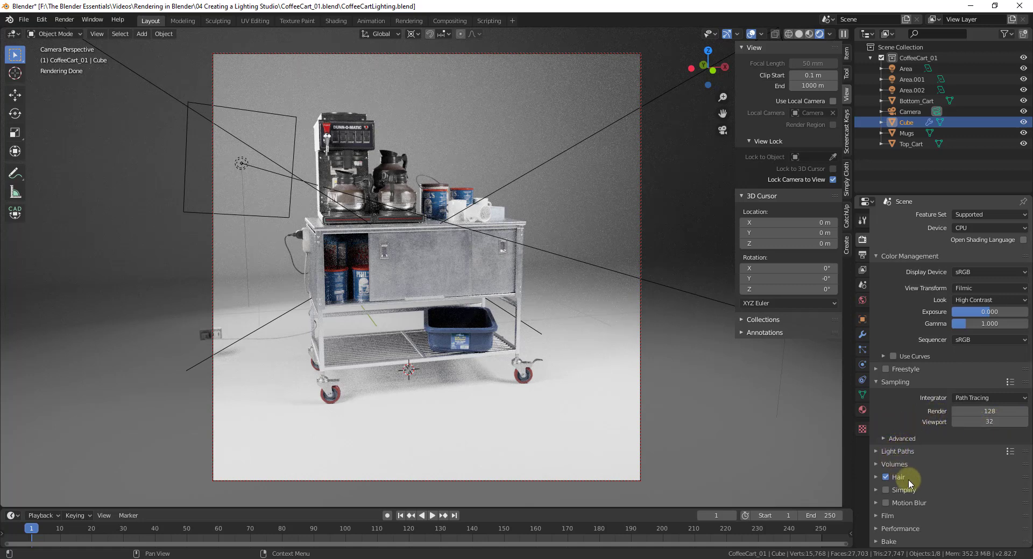
# Step: Look through the Light Paths and Performance settings of the Cycles render properties
pyautogui.click(889, 453)
pyautogui.click(889, 452)
pyautogui.click(898, 530)
pyautogui.scroll(-2, 902, 527)
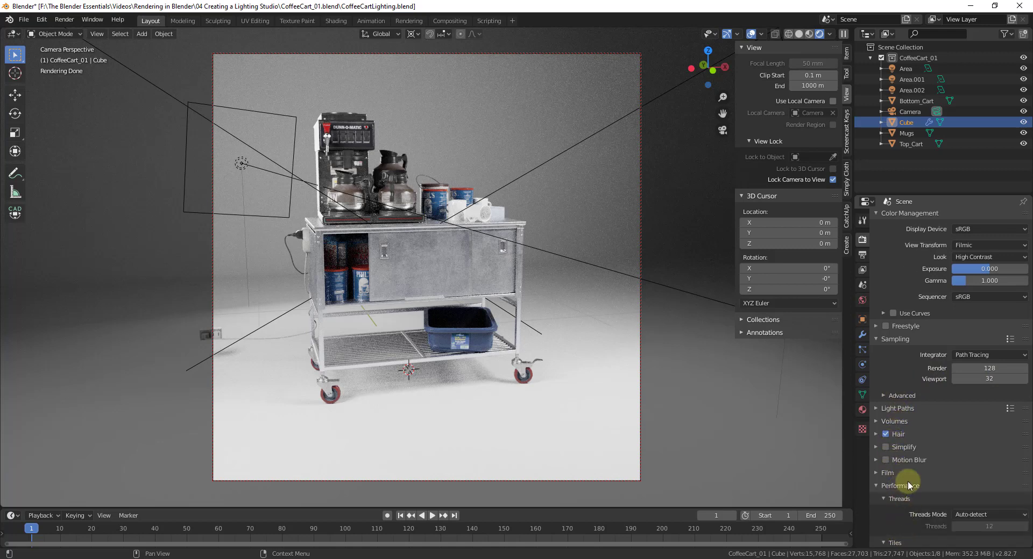
pyautogui.click(903, 486)
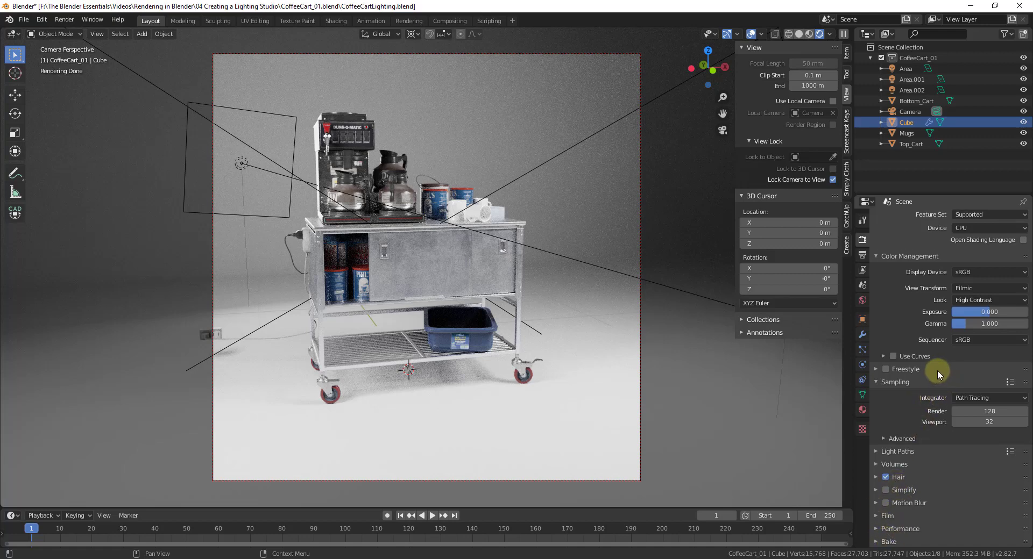
# Step: Switch the render output file format to JPEG and back to PNG
pyautogui.click(863, 255)
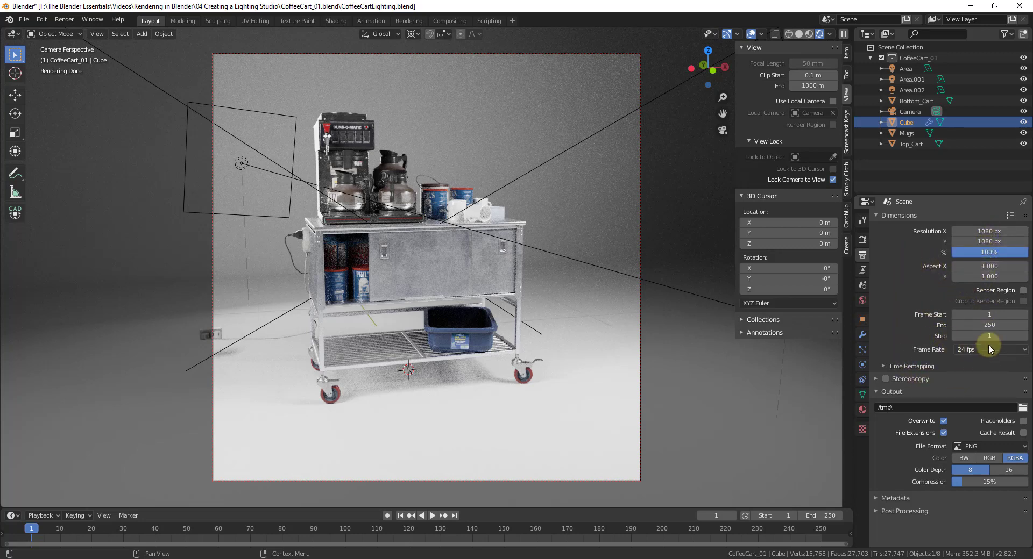
pyautogui.click(972, 446)
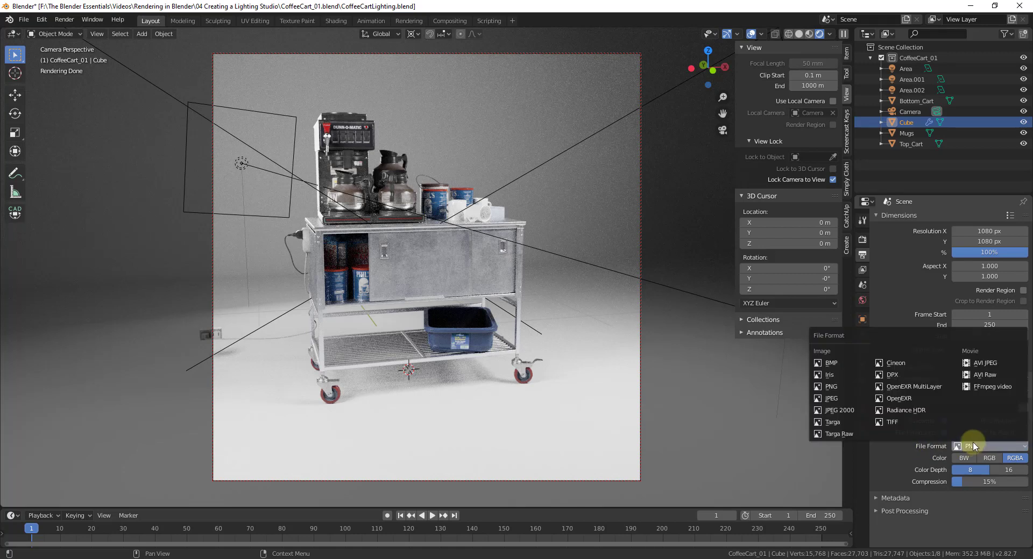
pyautogui.click(831, 400)
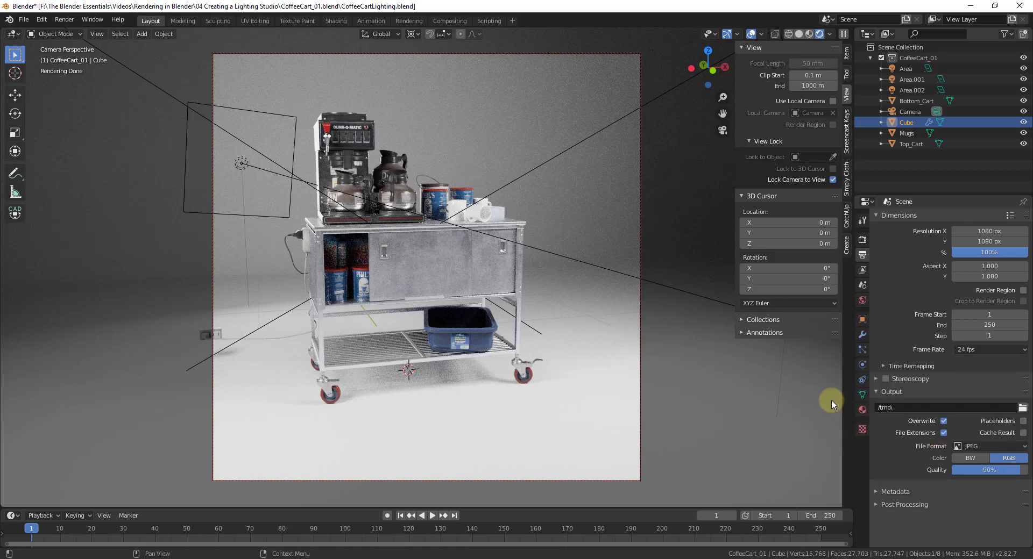
pyautogui.click(974, 448)
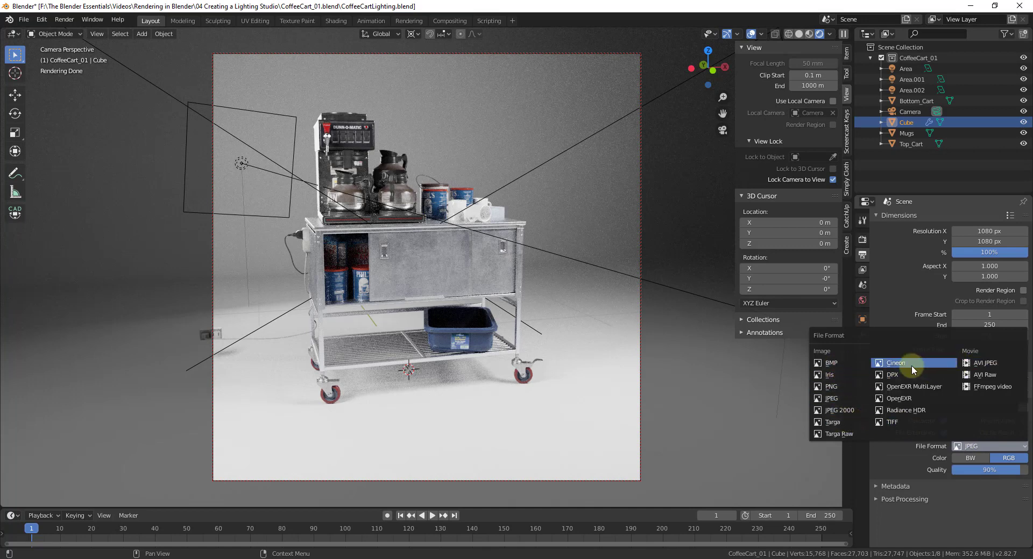
pyautogui.click(831, 387)
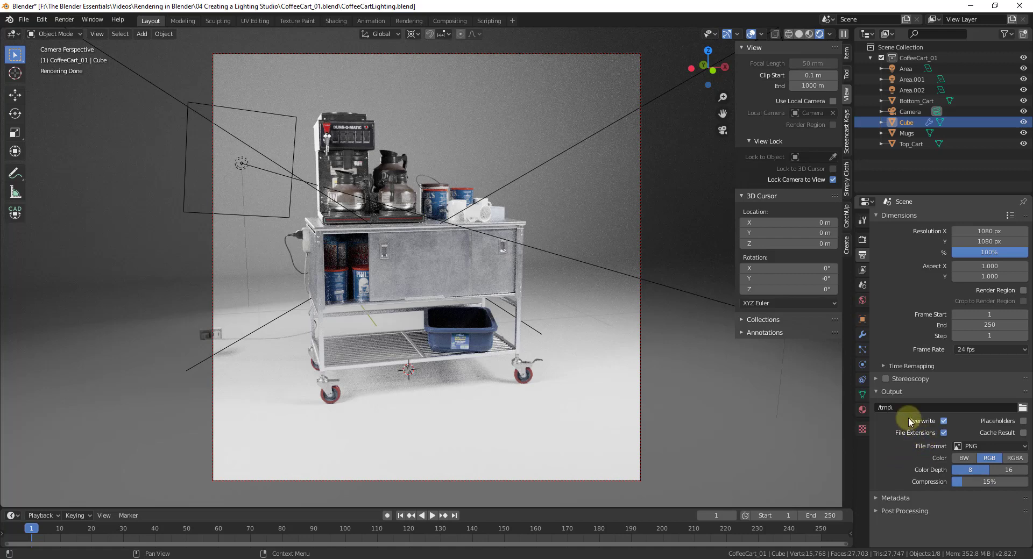
# Step: Browse the files in the C:\tmp output folder and leave the file browser without choosing another location
pyautogui.click(1022, 408)
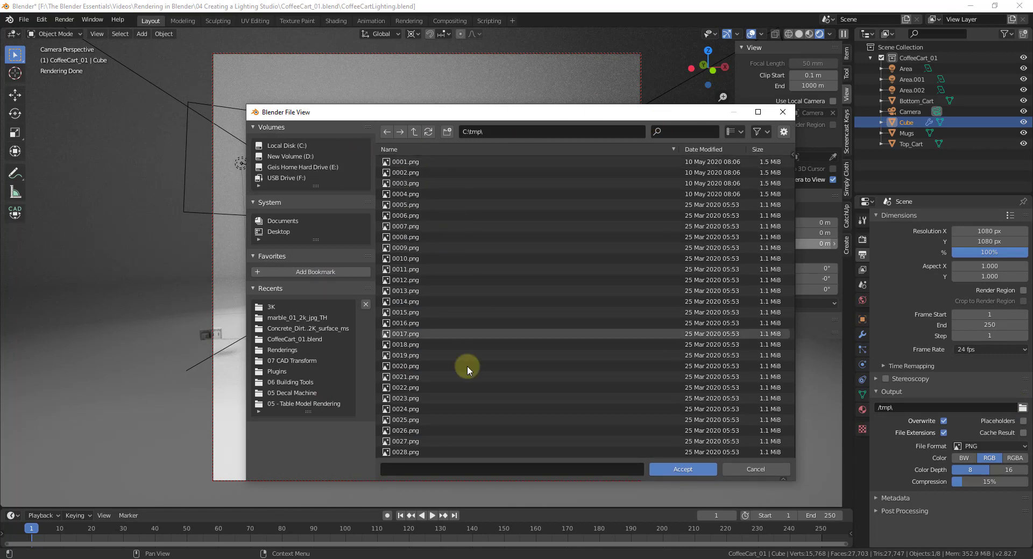
pyautogui.scroll(-13, 483, 376)
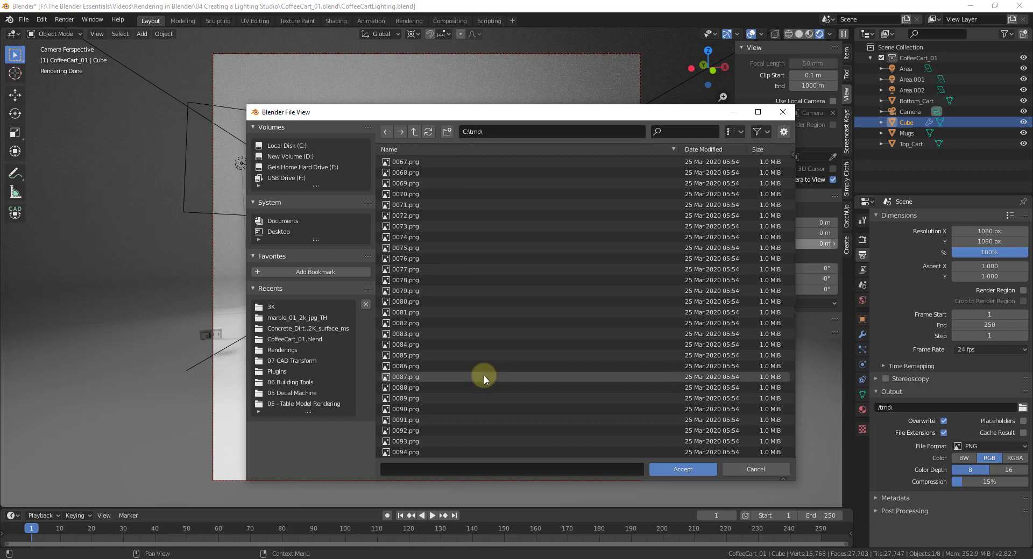
pyautogui.scroll(5, 485, 378)
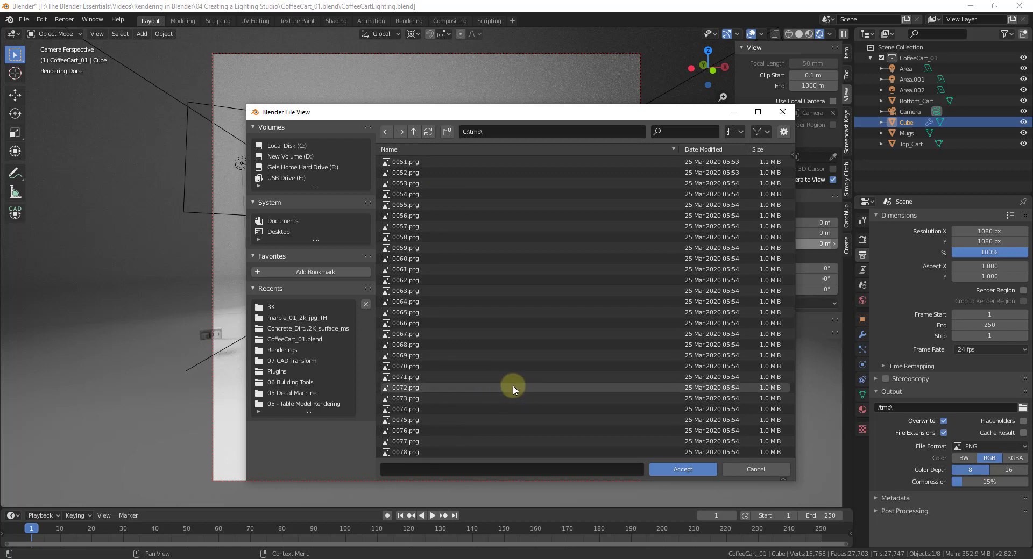
pyautogui.scroll(10, 482, 342)
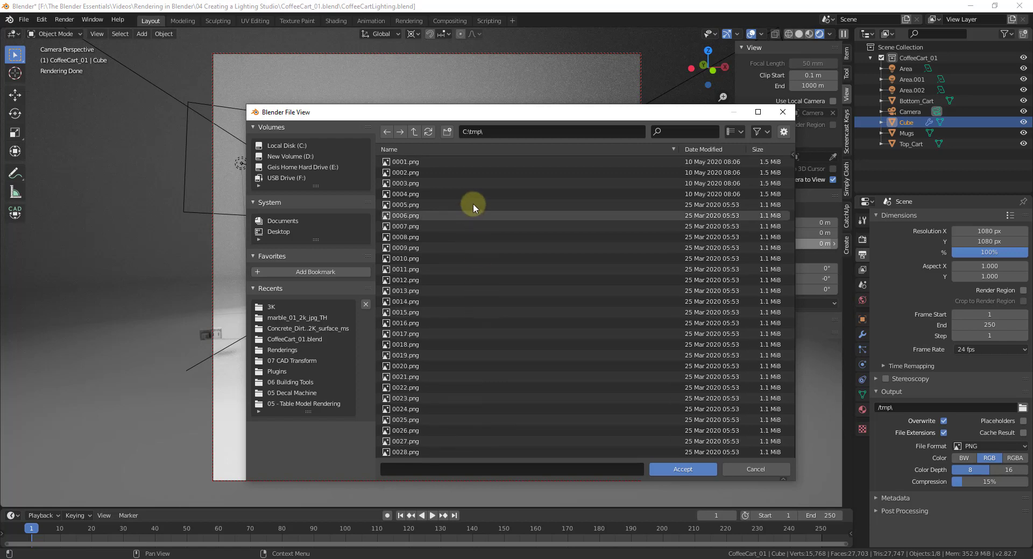
pyautogui.click(756, 470)
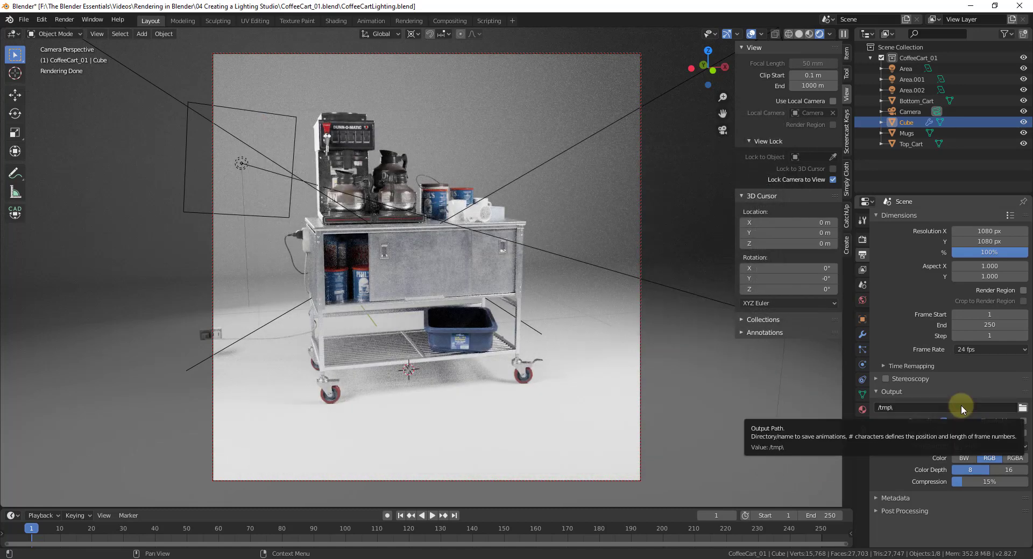
# Step: Set the render resolution to 1280 × 720 px in the output dimensions
pyautogui.click(64, 20)
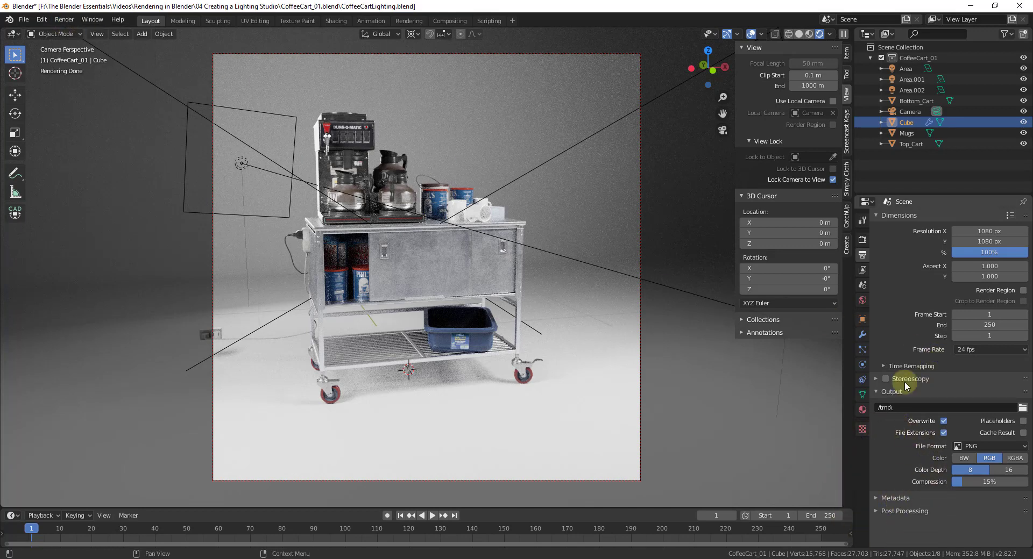
pyautogui.click(983, 231)
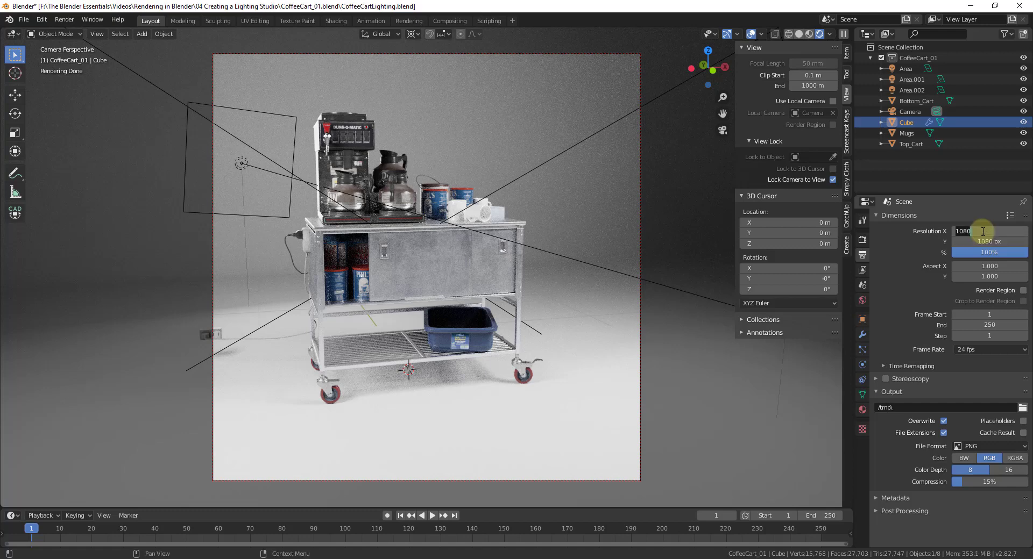
pyautogui.write('1280')
pyautogui.press('Tab')
pyautogui.write('7')
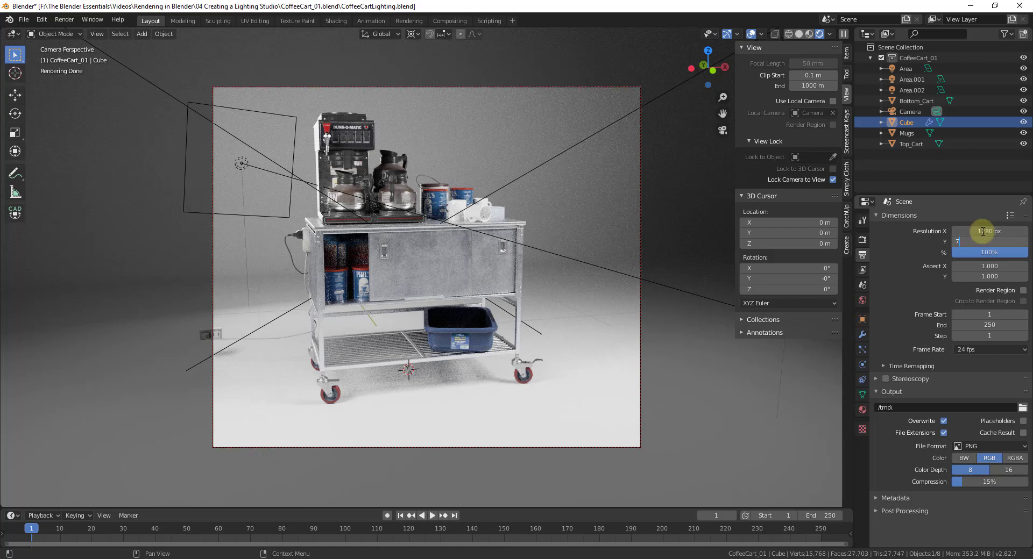
pyautogui.write('20')
pyautogui.press('Tab')
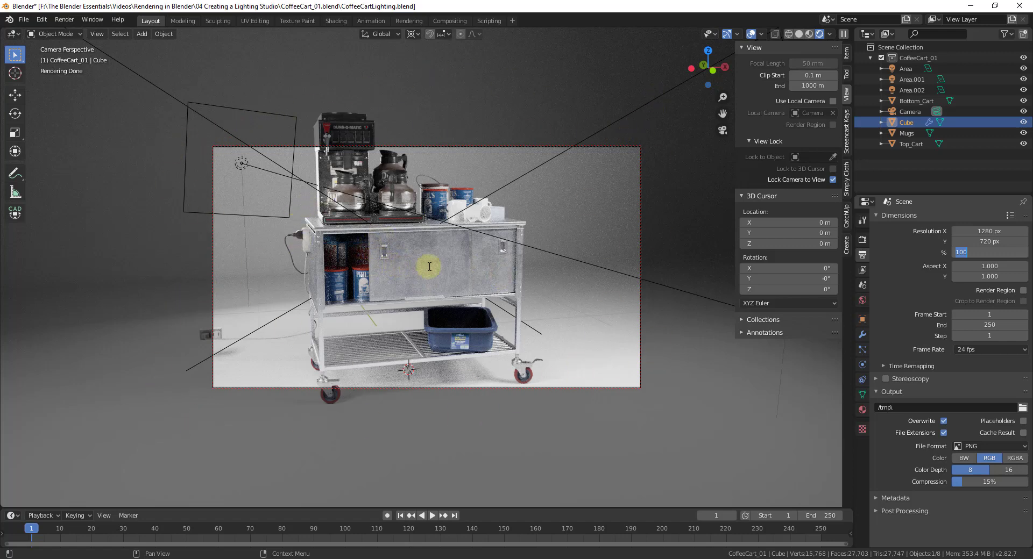
# Step: Set the render resolution back to 1080 × 1080 px at 100%
pyautogui.click(971, 232)
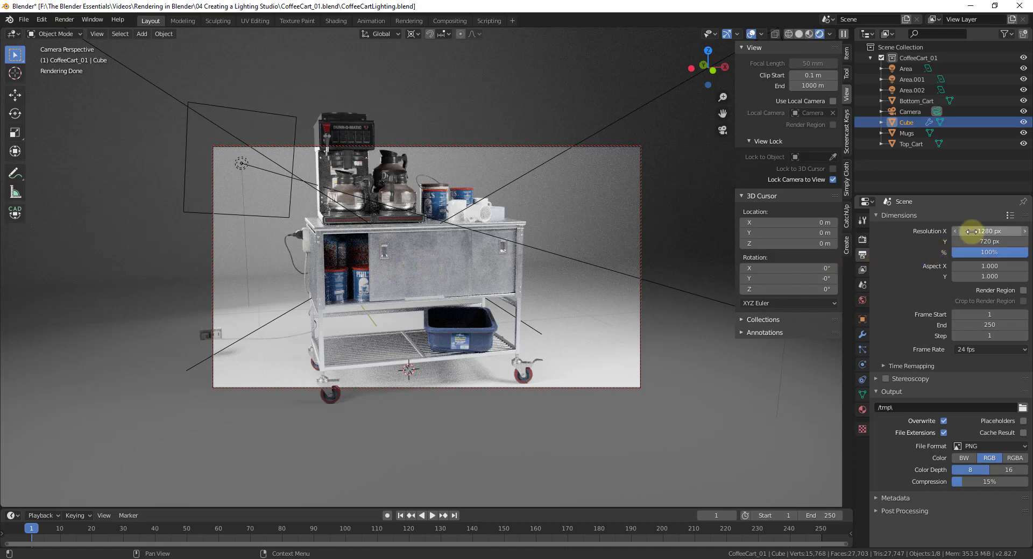
pyautogui.click(972, 232)
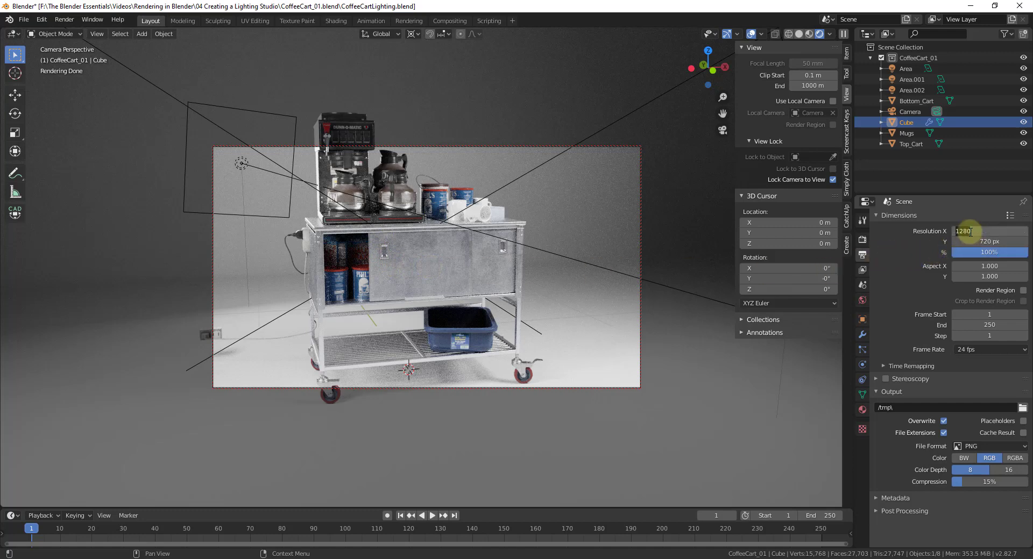
pyautogui.write('1080')
pyautogui.press('Tab')
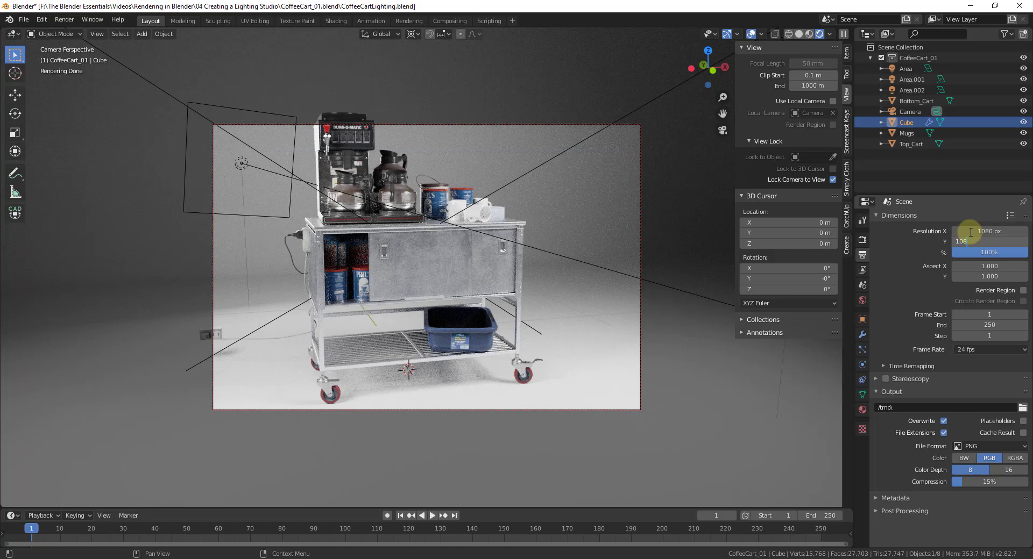
pyautogui.write('1080')
pyautogui.press('Tab')
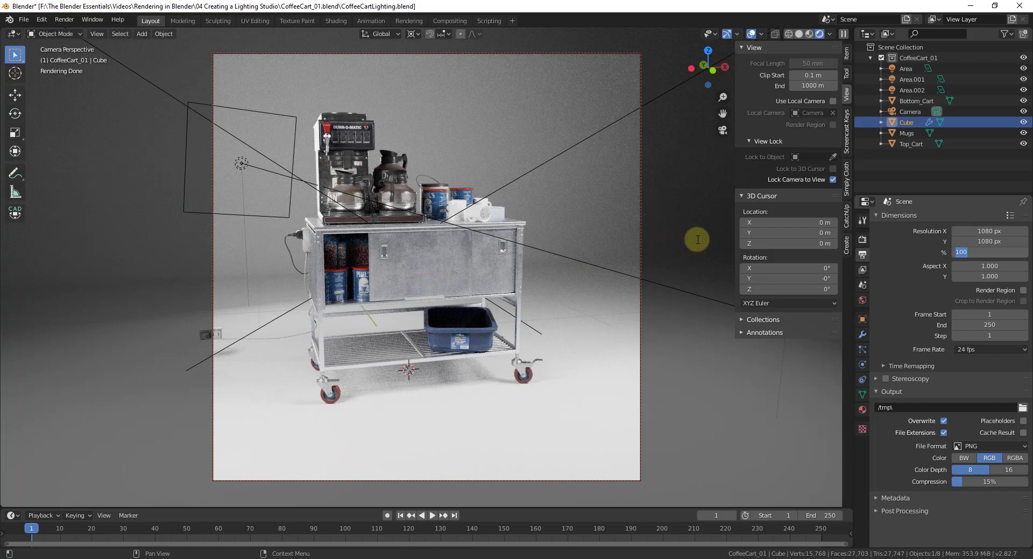
pyautogui.press('Return')
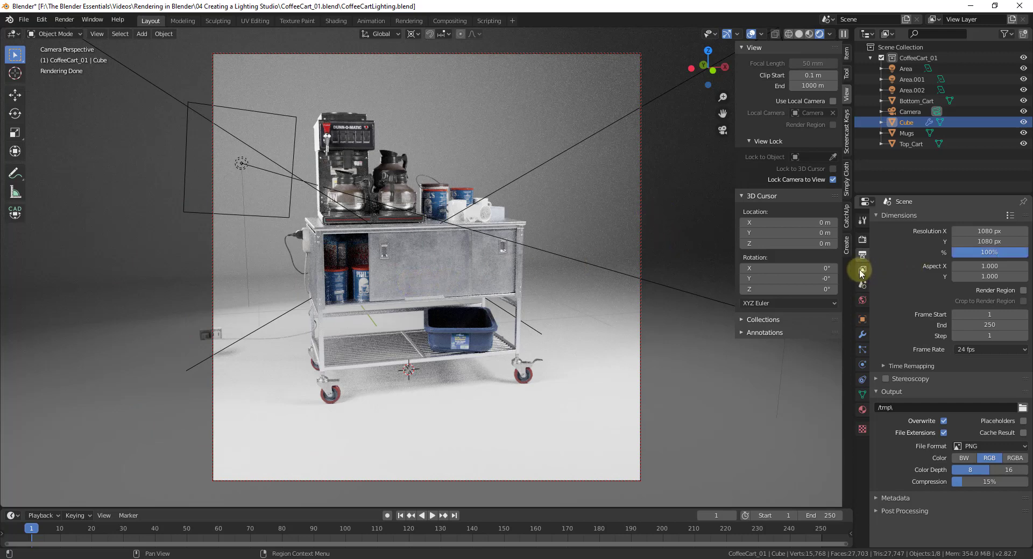
# Step: Expand the view layer's render passes and denoising settings and turn off denoising
pyautogui.click(861, 272)
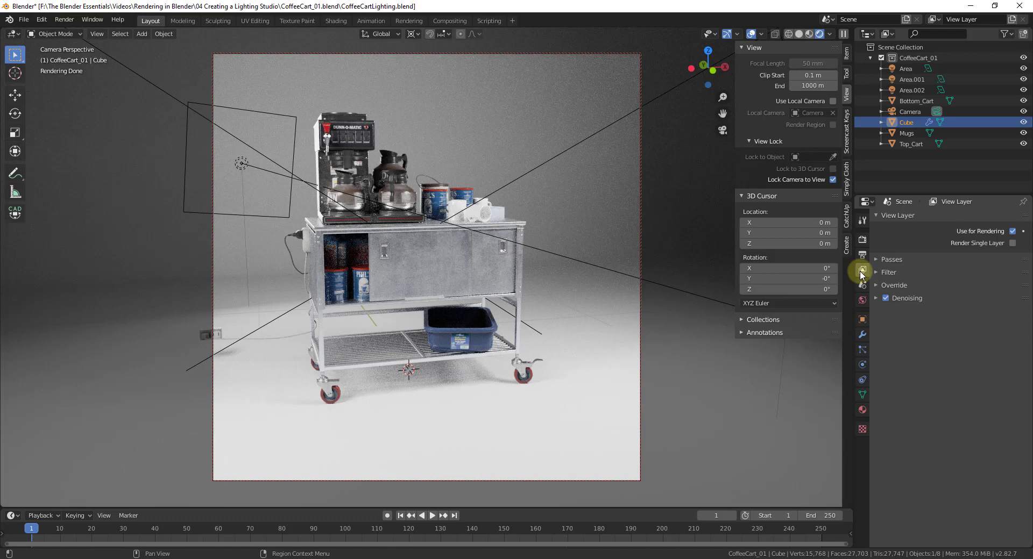
pyautogui.click(891, 260)
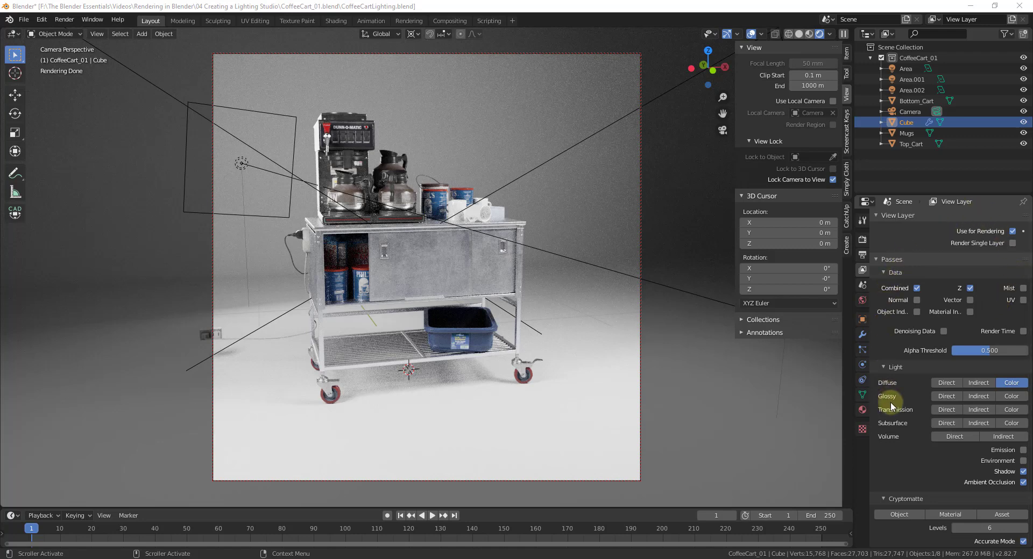
pyautogui.scroll(-3, 910, 411)
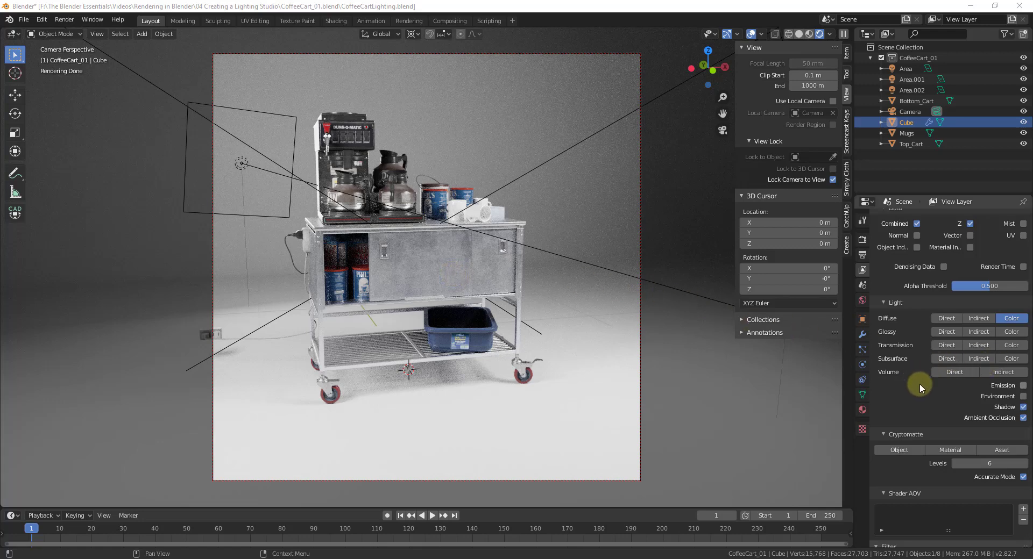
pyautogui.scroll(-4, 928, 374)
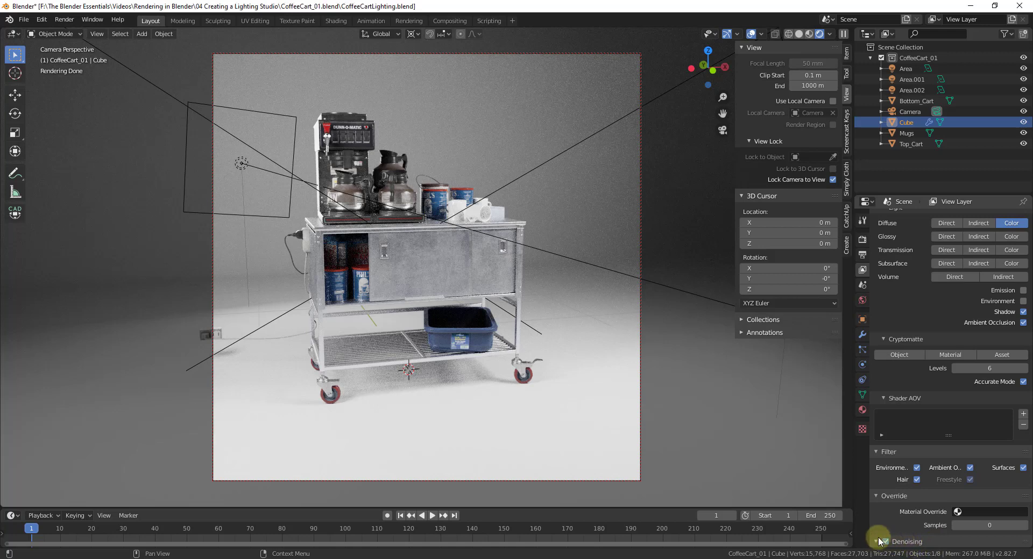
pyautogui.click(877, 542)
pyautogui.scroll(-5, 914, 411)
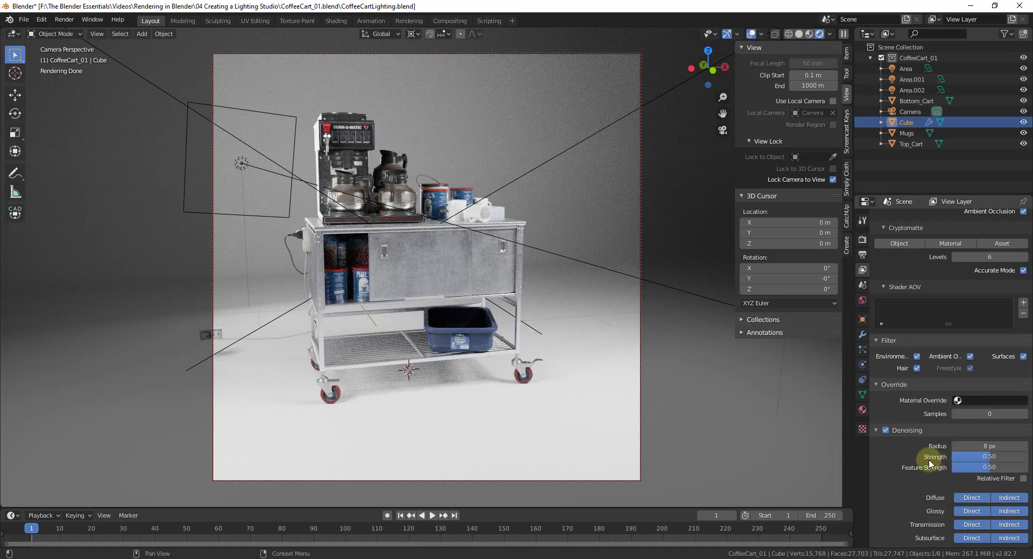
pyautogui.click(886, 430)
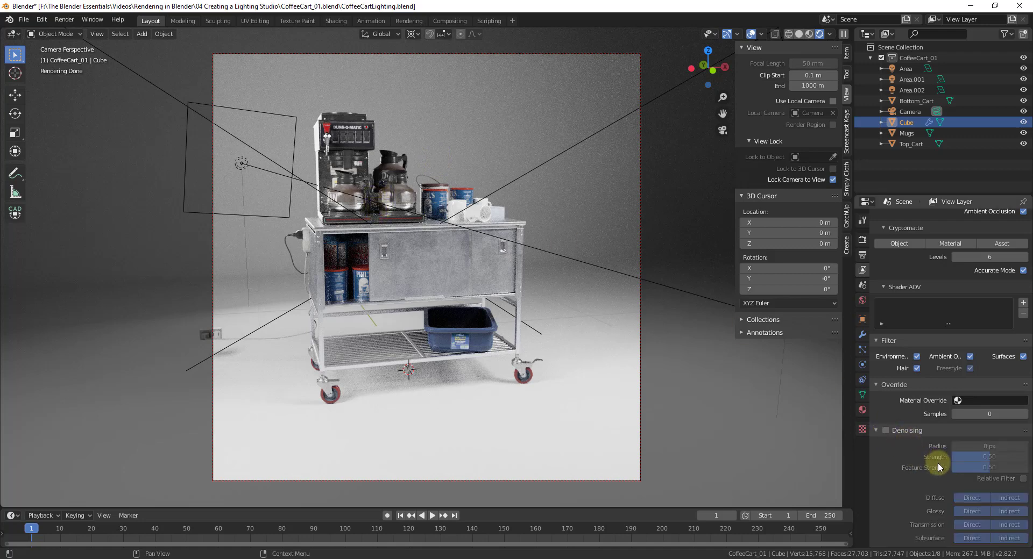
# Step: Turn off the Ambient Occlusion, Shadow and Diffuse Color light passes of the view layer
pyautogui.scroll(5, 936, 447)
pyautogui.click(1022, 340)
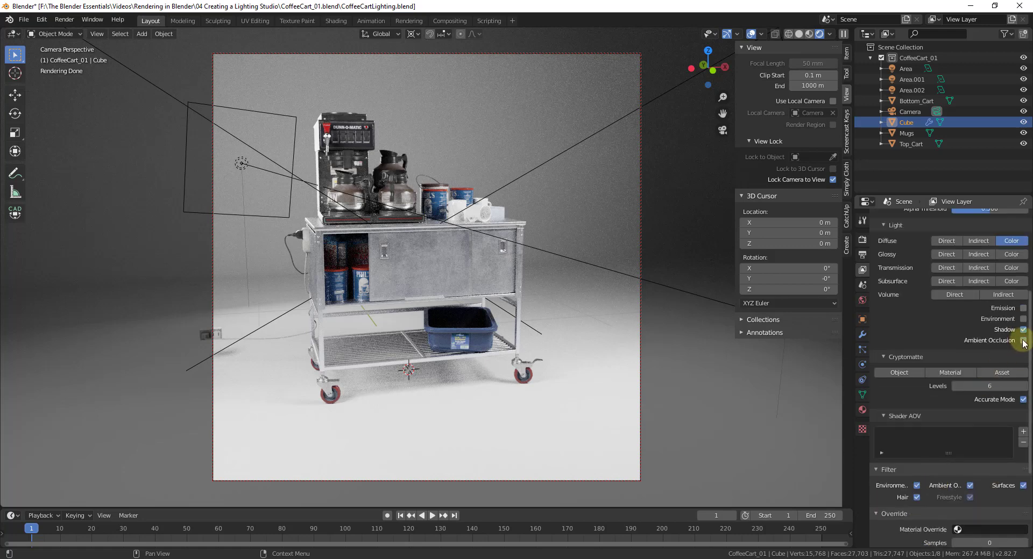
pyautogui.click(1023, 330)
pyautogui.click(1012, 241)
pyautogui.scroll(-5, 952, 328)
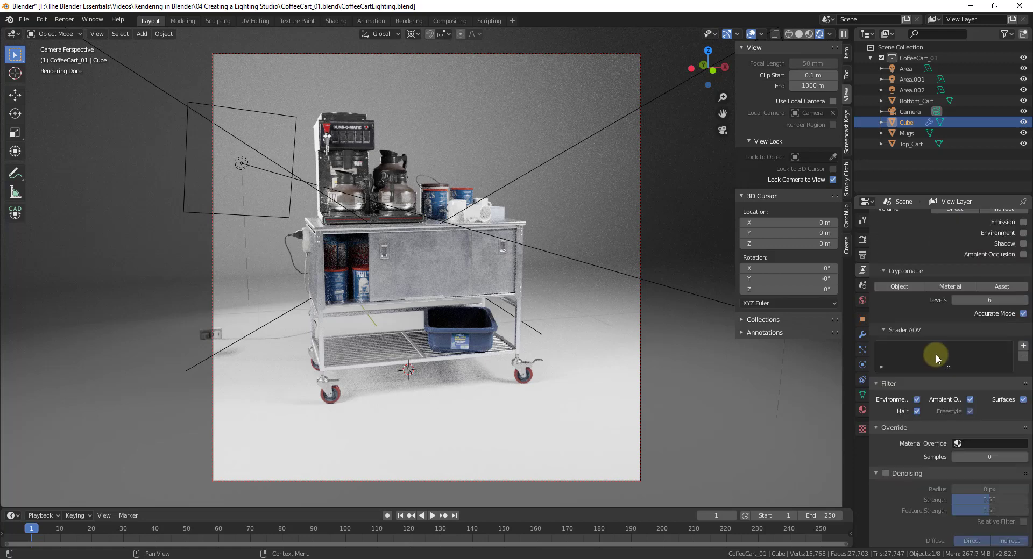
# Step: Render the coffee cart image and examine the noise around the coffee pots up close
pyautogui.click(64, 20)
pyautogui.click(75, 34)
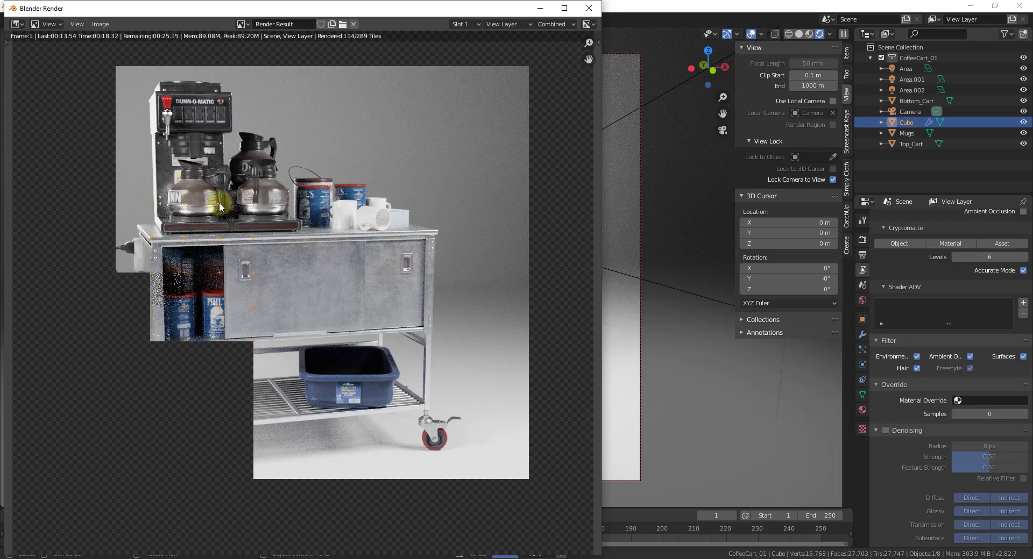
pyautogui.scroll(2, 226, 207)
pyautogui.scroll(4, 220, 202)
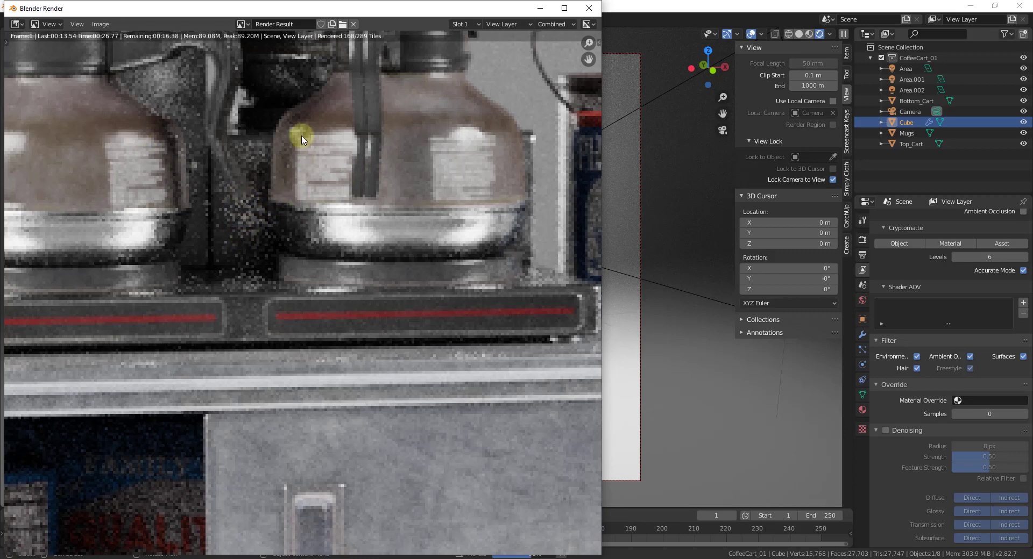
pyautogui.scroll(-6, 298, 166)
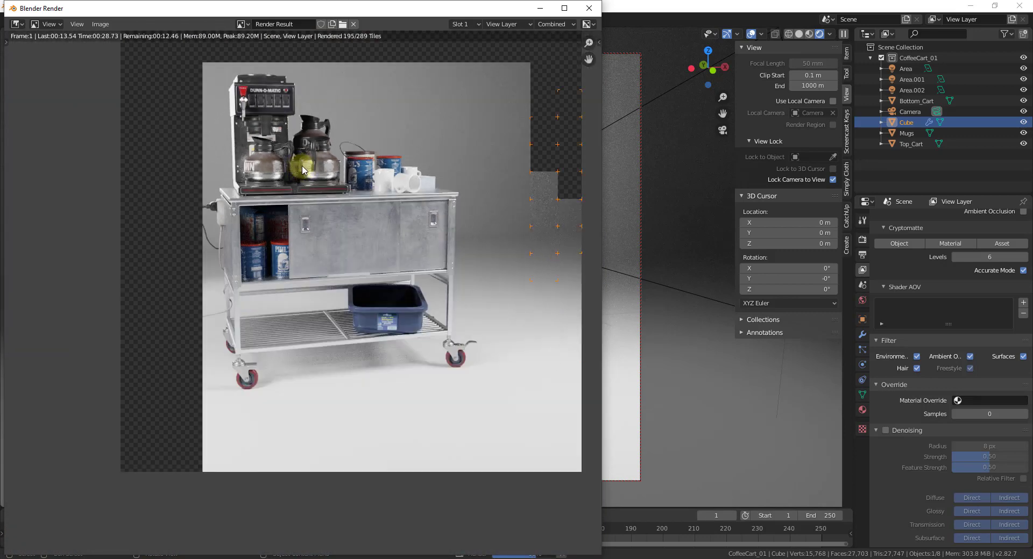
# Step: Inspect the coffee pots, cans and cabinet in the undenoised render up close and as a whole
pyautogui.scroll(1, 300, 156)
pyautogui.scroll(1, 312, 129)
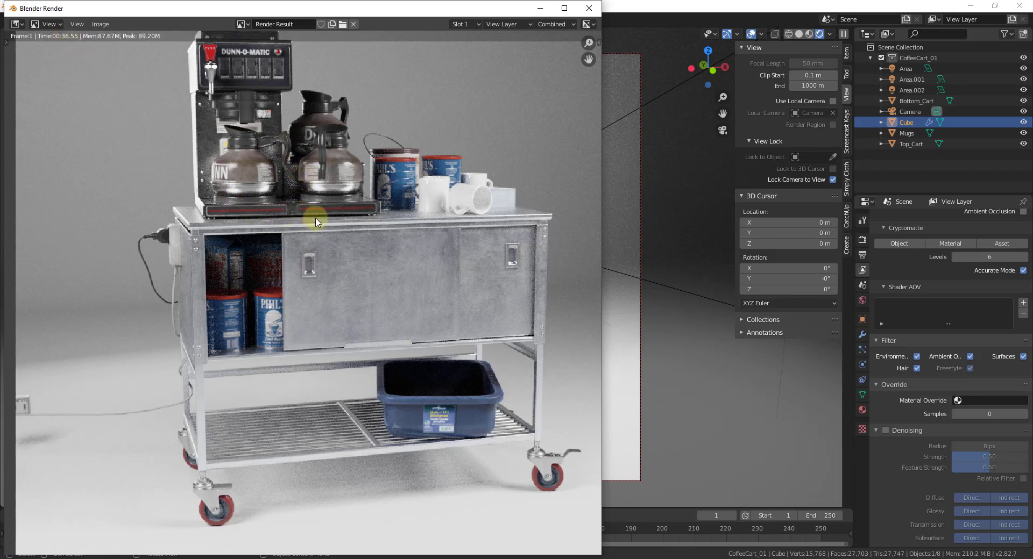
pyautogui.scroll(2, 291, 141)
pyautogui.scroll(2, 292, 141)
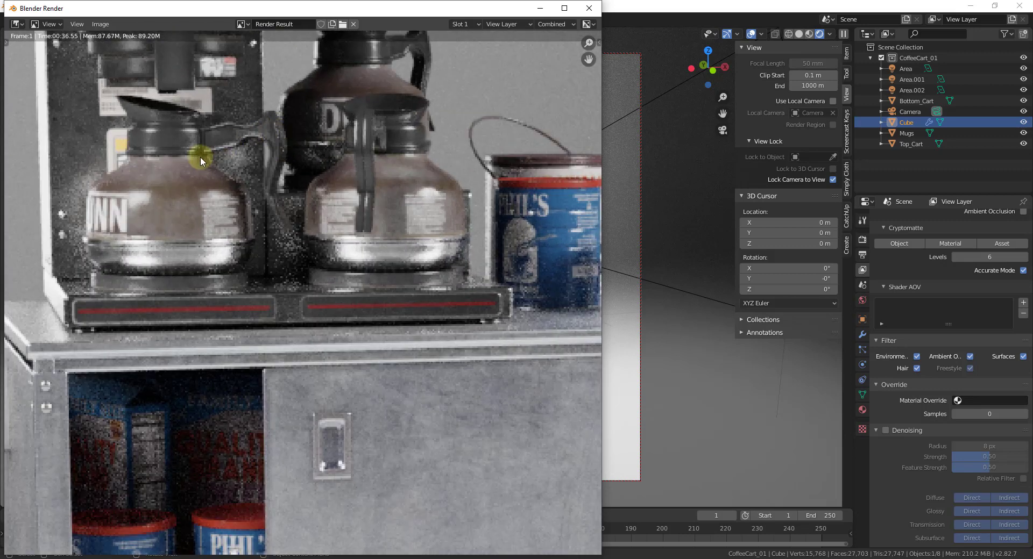
pyautogui.scroll(-7, 315, 241)
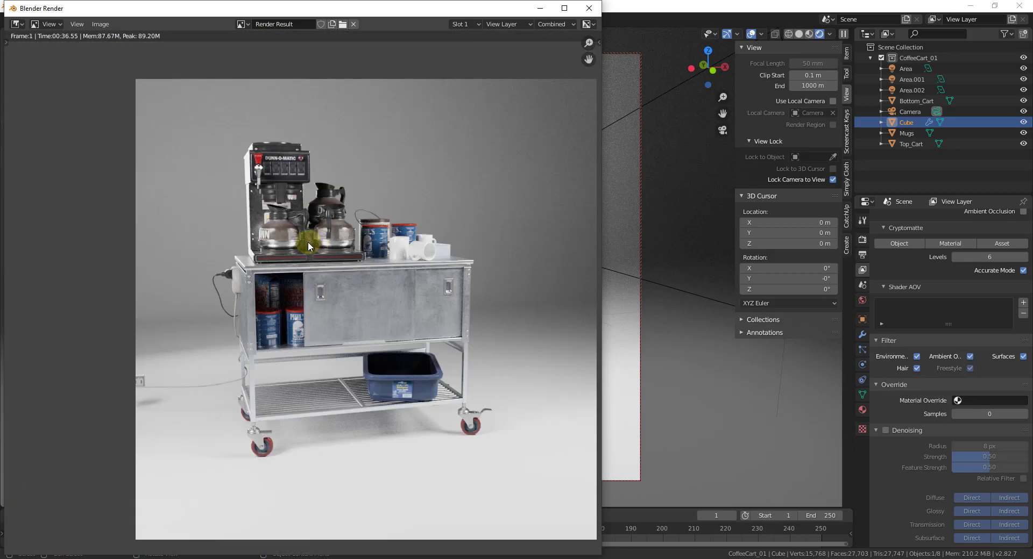
pyautogui.scroll(1, 314, 241)
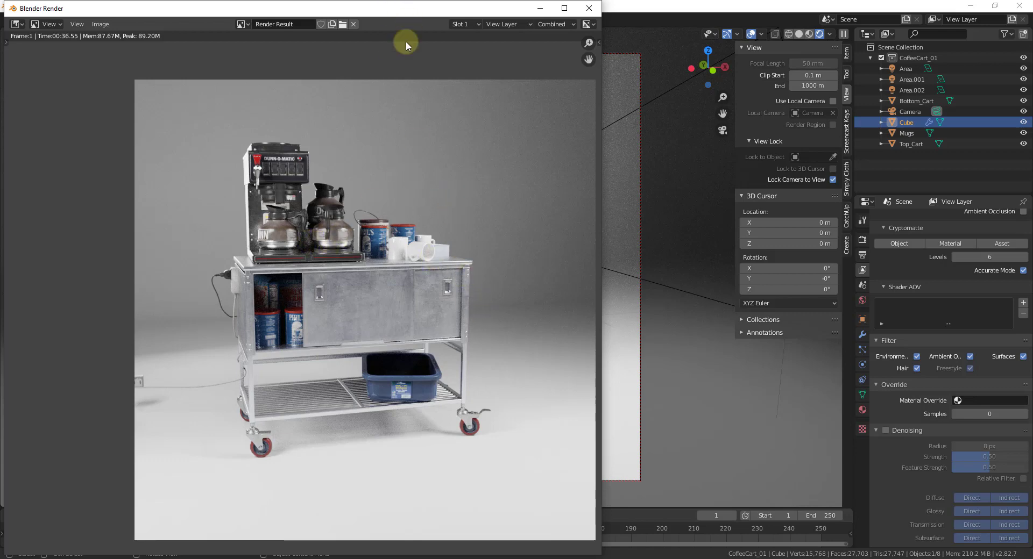
# Step: Capture the undenoised coffee cart render with Snipping Tool and move the snip out of the way
pyautogui.click(364, 558)
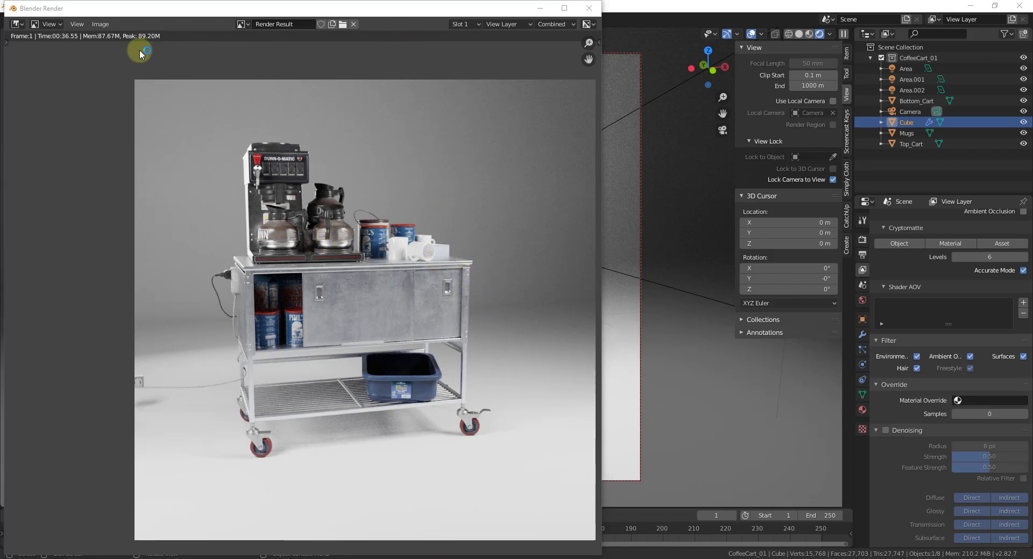
pyautogui.click(153, 155)
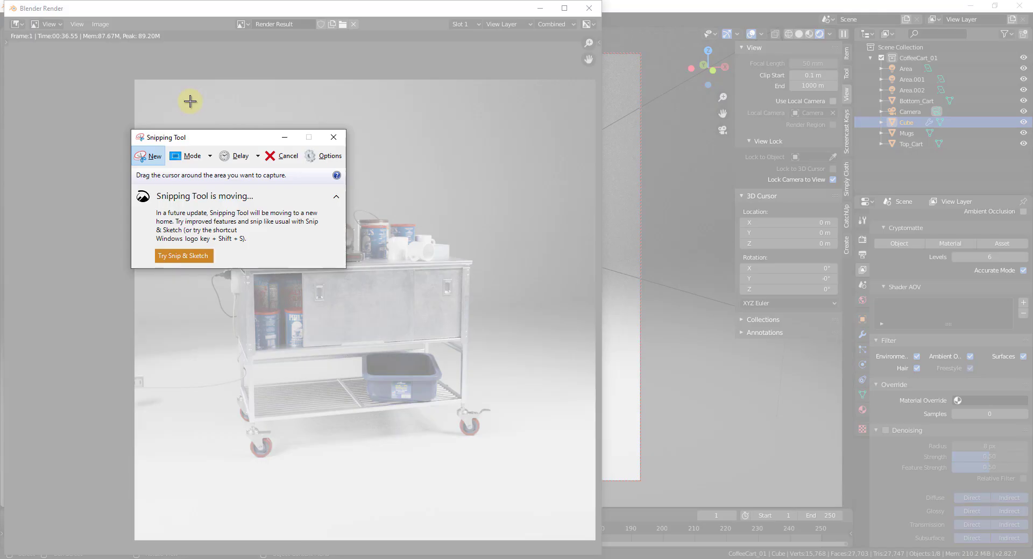
pyautogui.moveTo(189, 102); pyautogui.dragTo(522, 511)
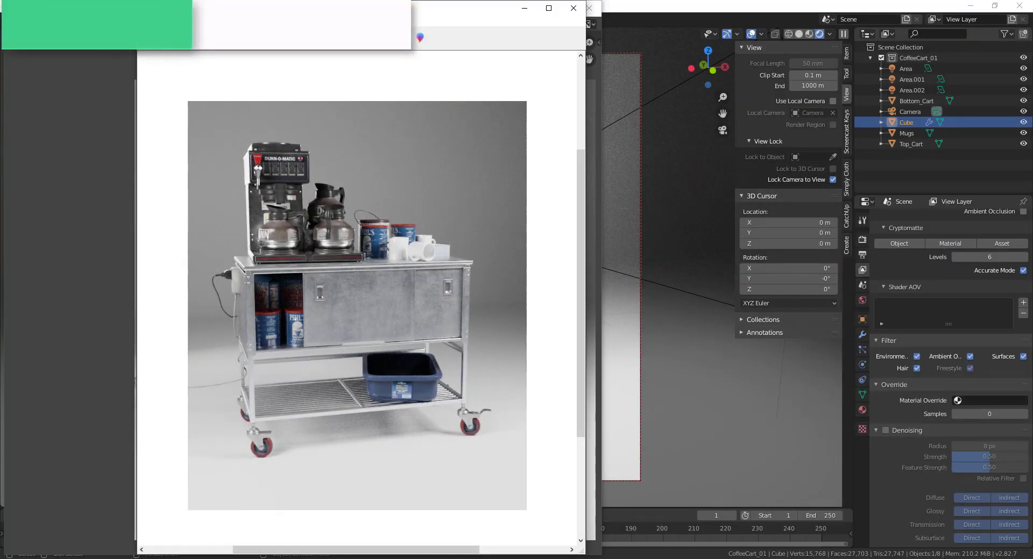
pyautogui.moveTo(350, 7); pyautogui.dragTo(0, 8)
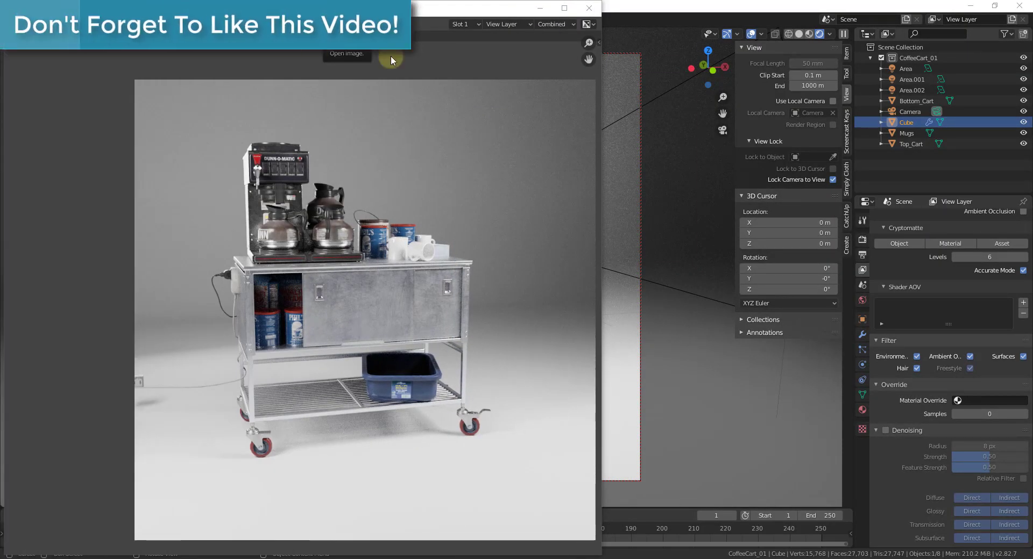
# Step: Close the render window, turn on denoising for the view layer and render the image again
pyautogui.click(586, 10)
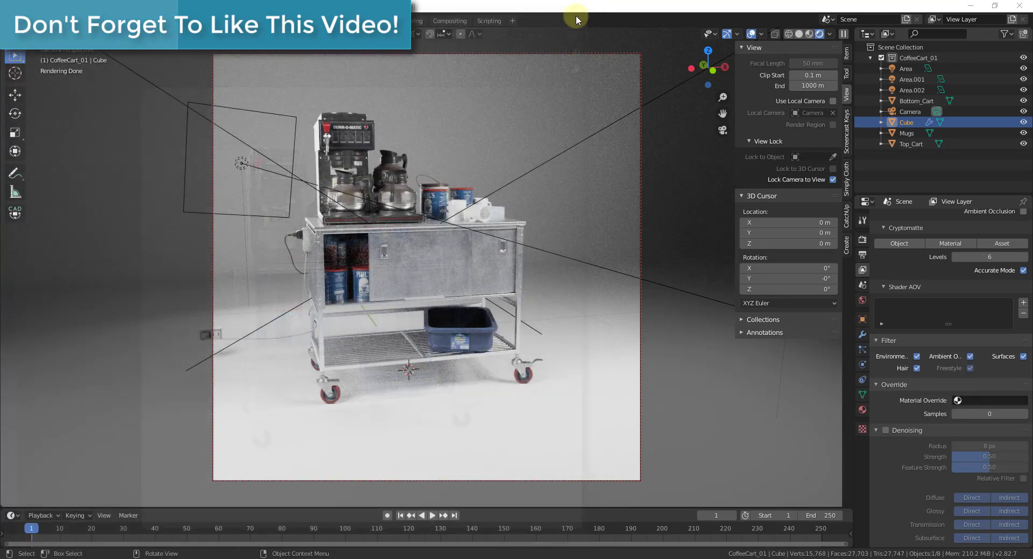
pyautogui.click(887, 431)
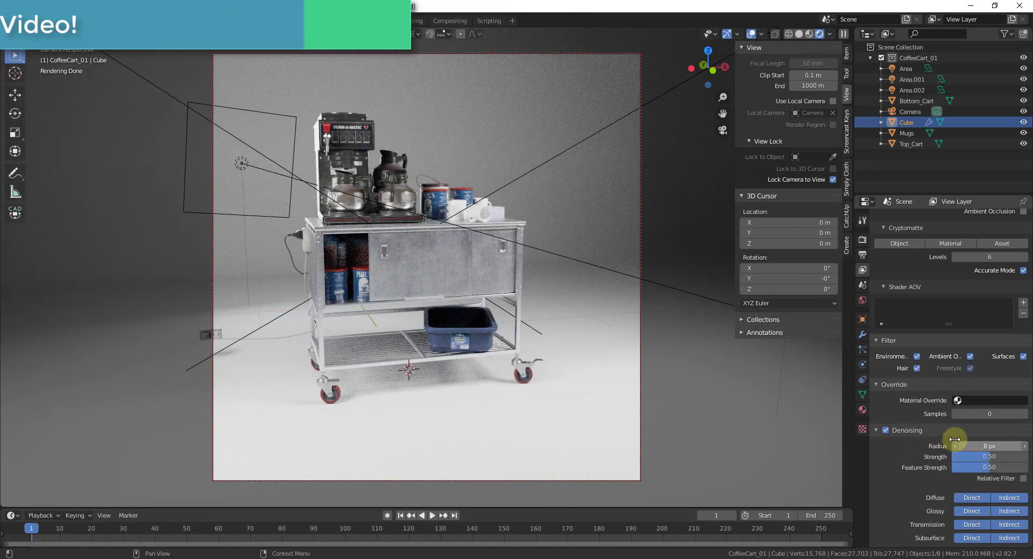
pyautogui.click(65, 20)
pyautogui.click(80, 34)
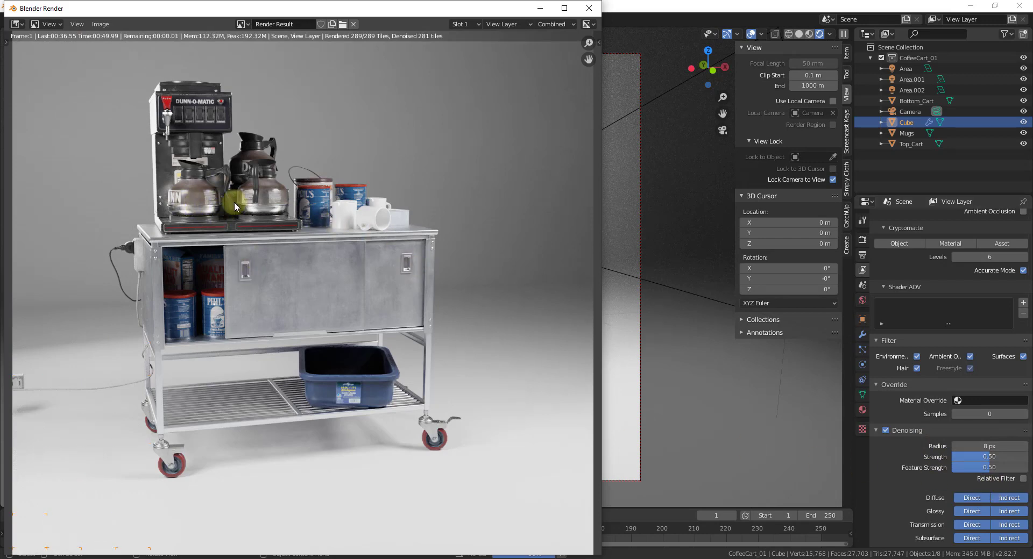
# Step: Examine the denoised render up close and compare it side by side with the undenoised snip
pyautogui.scroll(3, 224, 200)
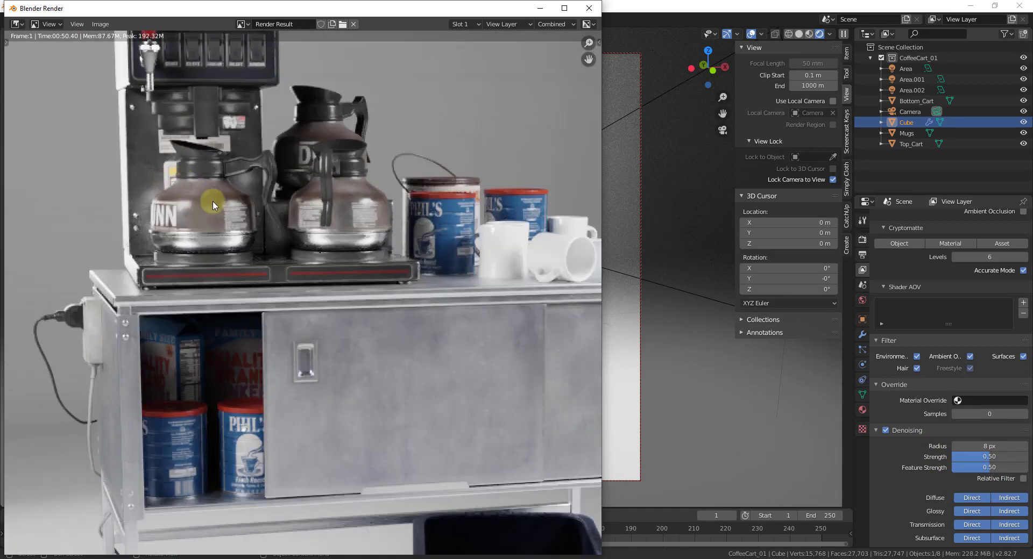
pyautogui.scroll(-1, 231, 181)
pyautogui.hotkey('alt', 'Tab')
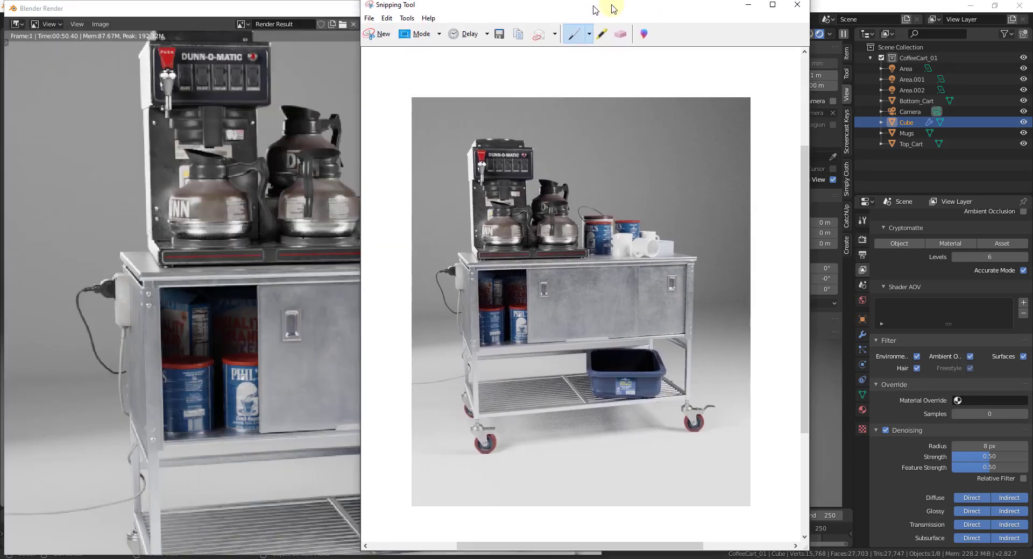
pyautogui.moveTo(595, 6); pyautogui.dragTo(711, 10)
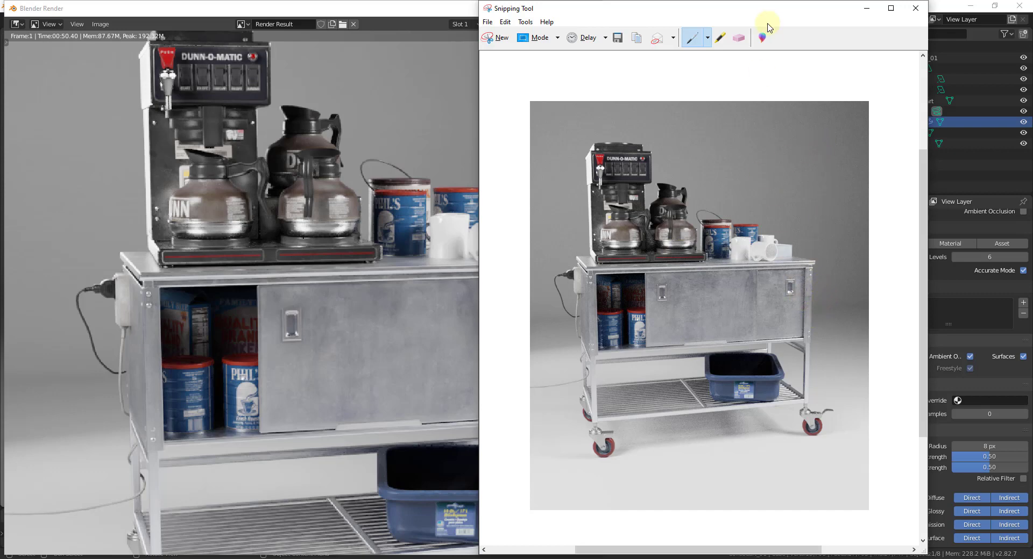
pyautogui.moveTo(745, 11); pyautogui.dragTo(0, 99)
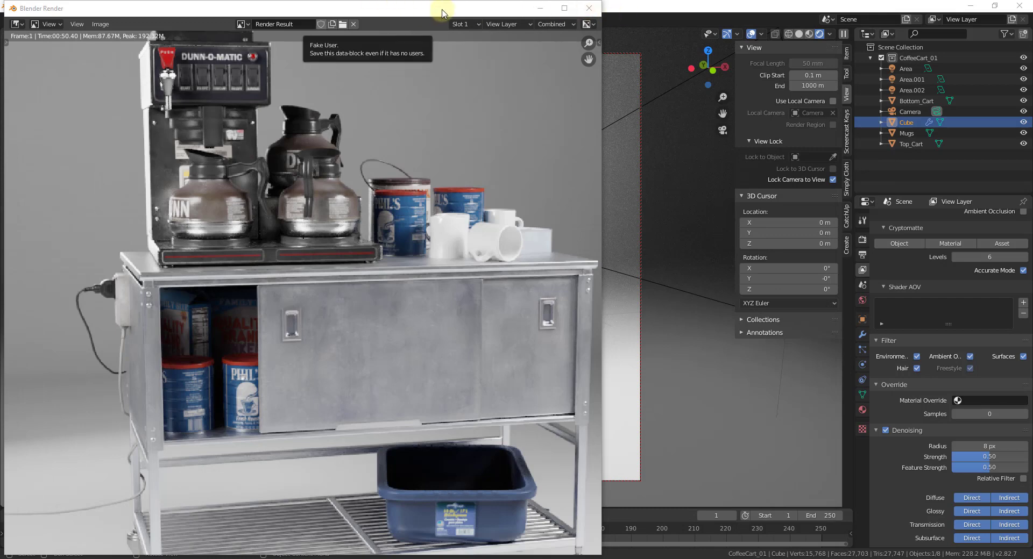
# Step: Bring the finished render back into view and maximize its window to show the whole coffee cart
pyautogui.moveTo(441, 12); pyautogui.dragTo(684, 107)
pyautogui.click(64, 20)
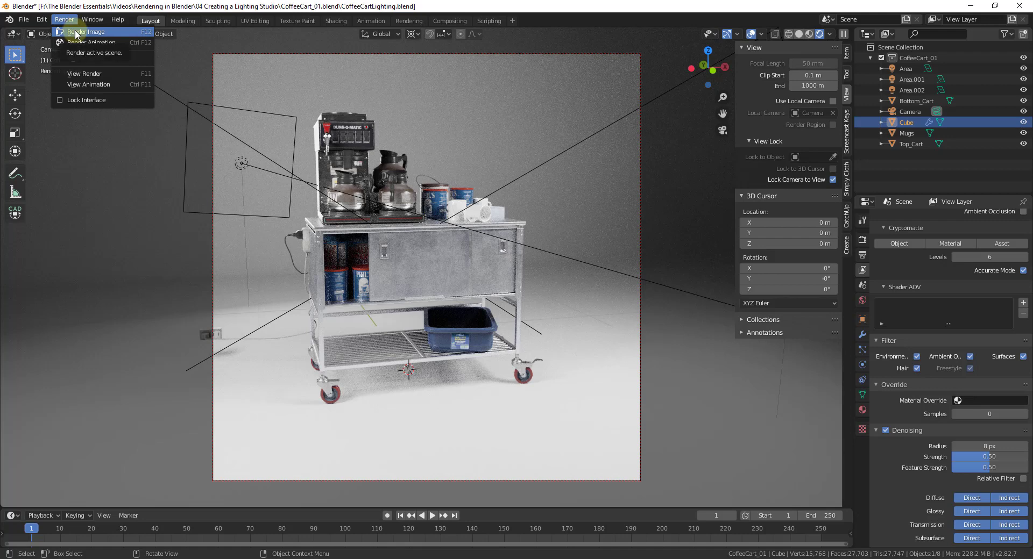
pyautogui.click(74, 78)
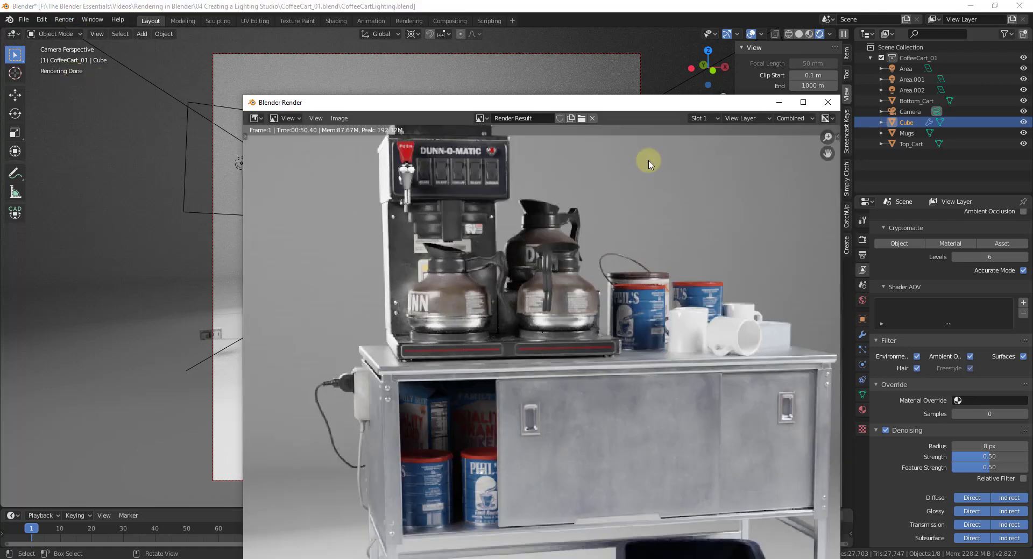
pyautogui.moveTo(627, 102); pyautogui.dragTo(568, 5)
pyautogui.scroll(-4, 581, 234)
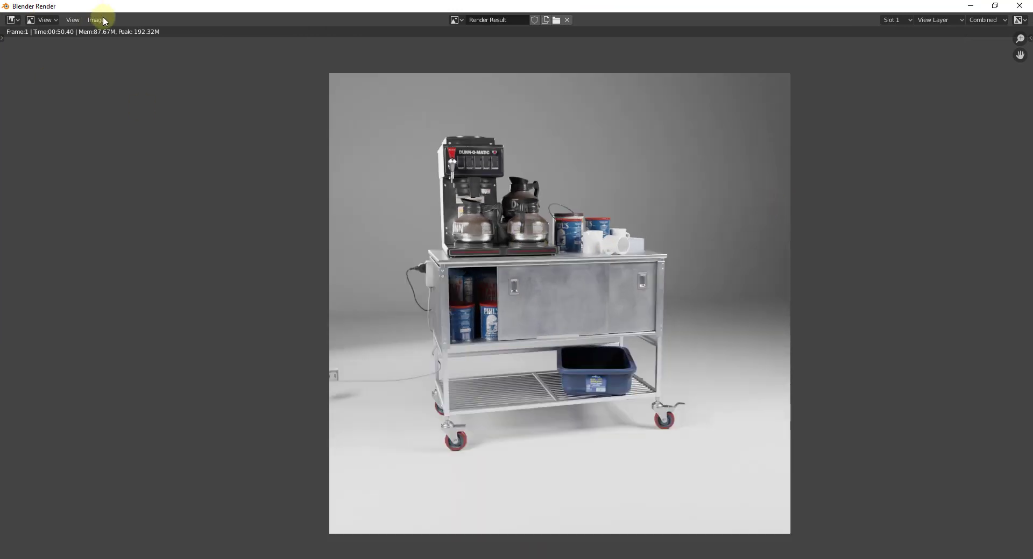
# Step: Save the rendered image as CoffeeCartExported.png
pyautogui.click(77, 21)
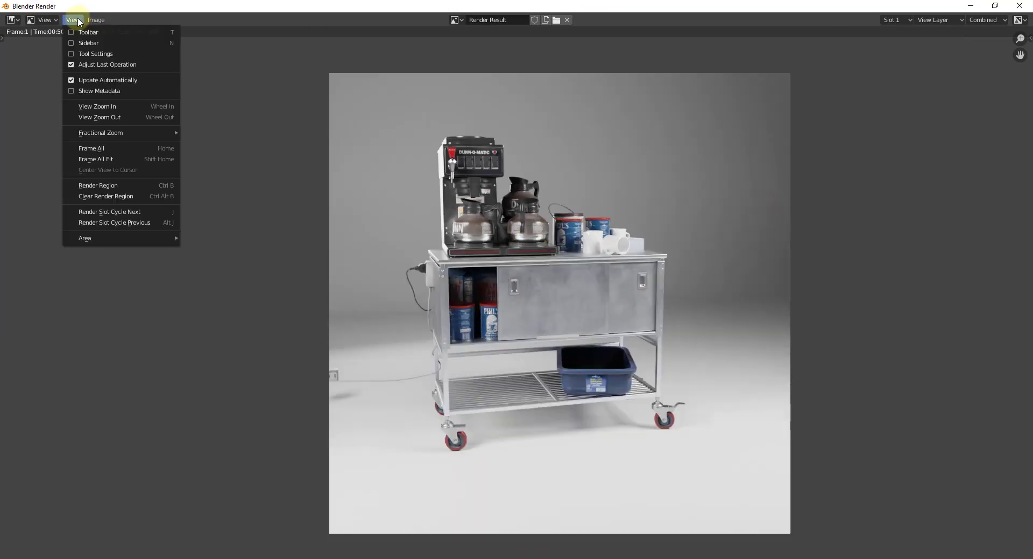
pyautogui.moveTo(96, 20)
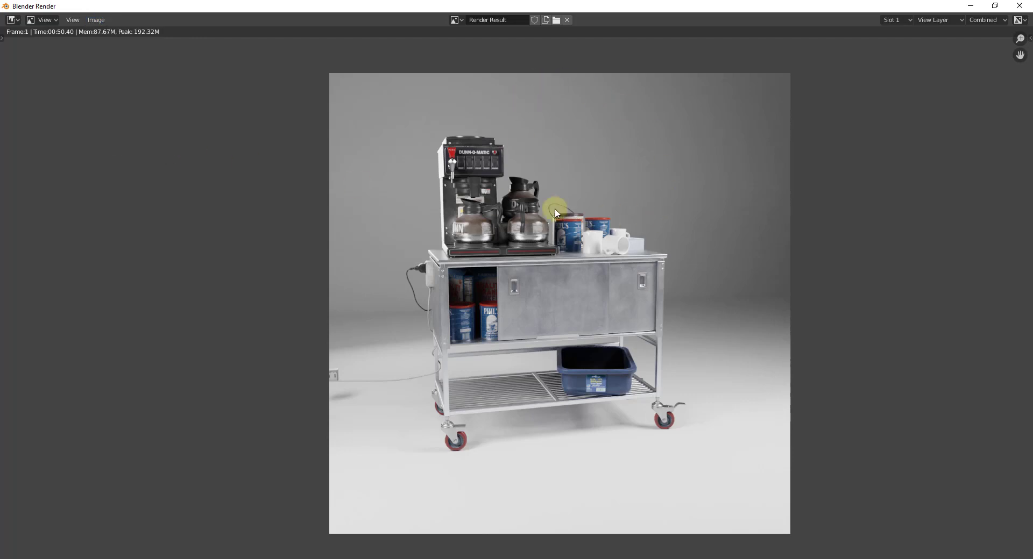
pyautogui.click(95, 19)
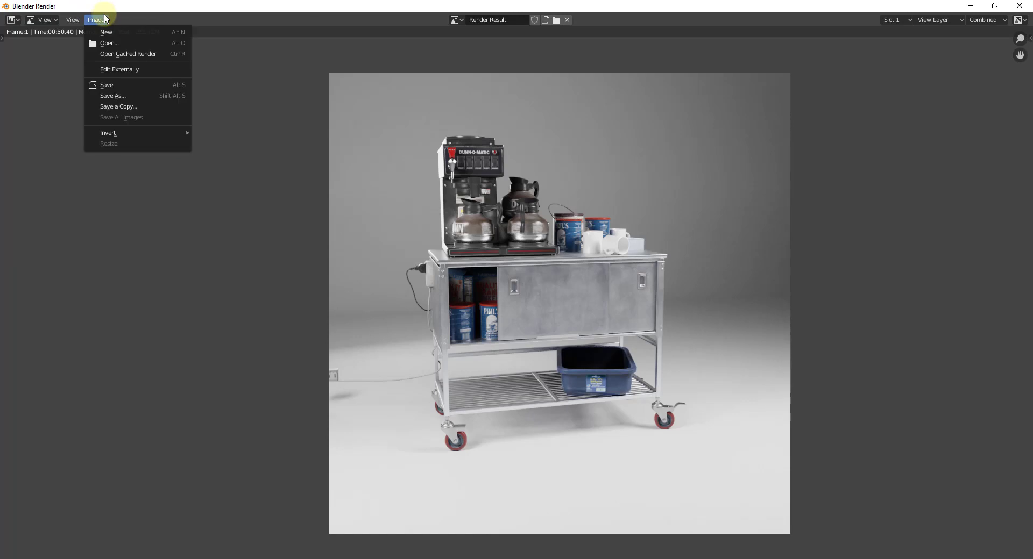
pyautogui.click(129, 85)
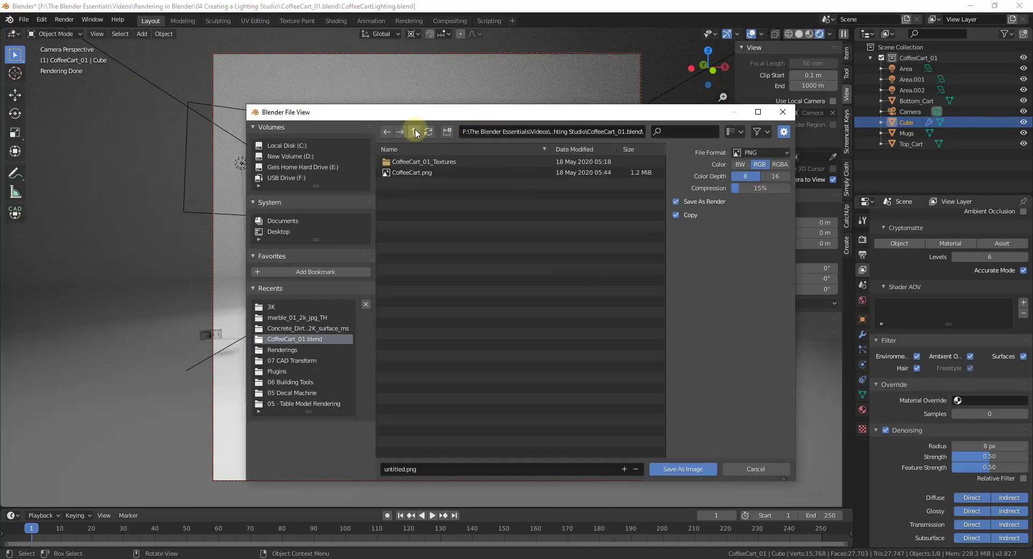
pyautogui.click(386, 468)
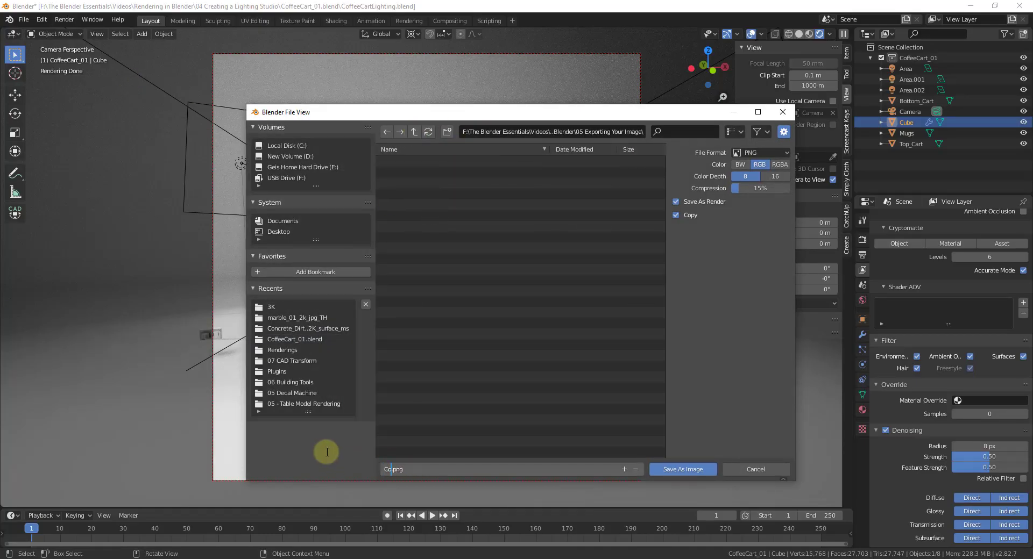
pyautogui.write('CoffeeCartExport')
pyautogui.press('Return')
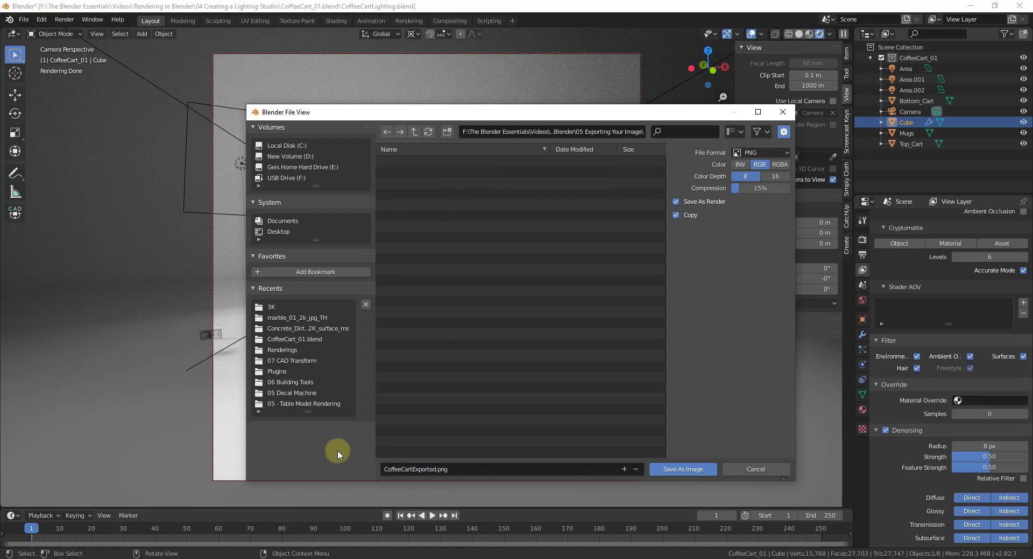
pyautogui.click(670, 469)
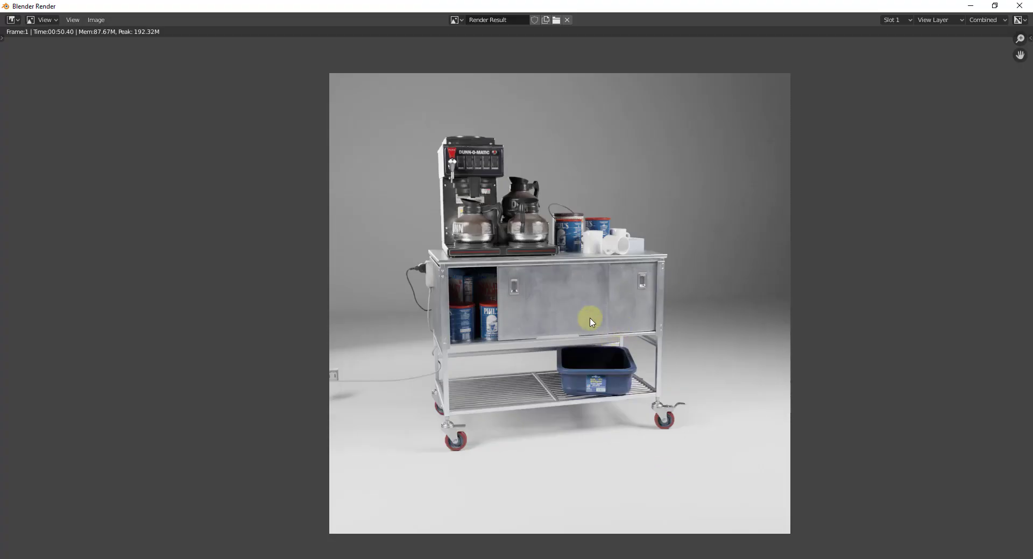